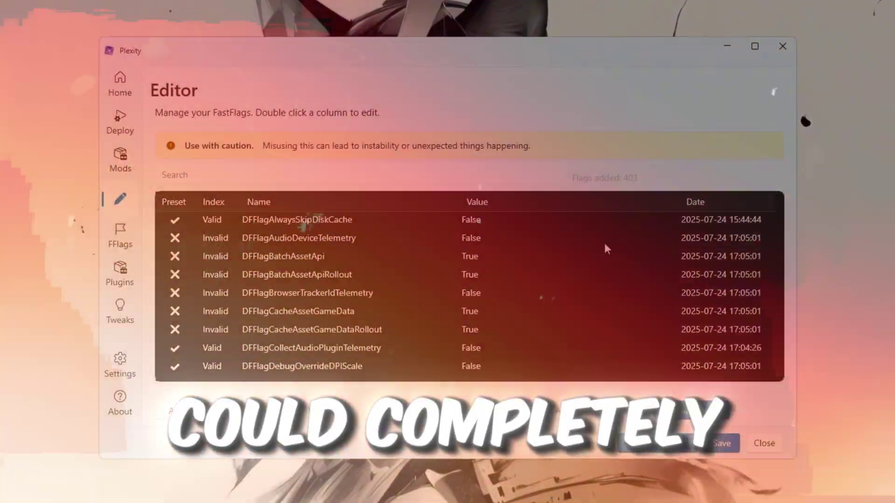
{"action": "scroll", "coordinate": [420, 294], "scroll_direction": "down", "scroll_amount": 15}
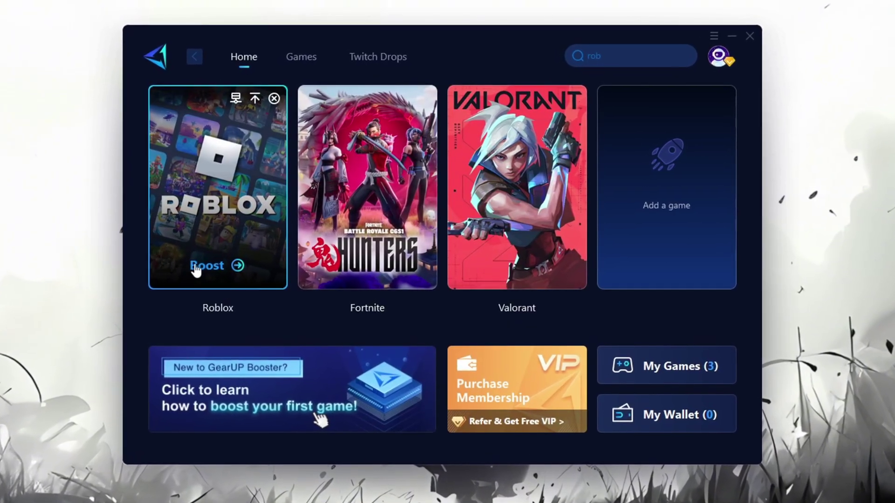
{"action": "left_click", "coordinate": [217, 273]}
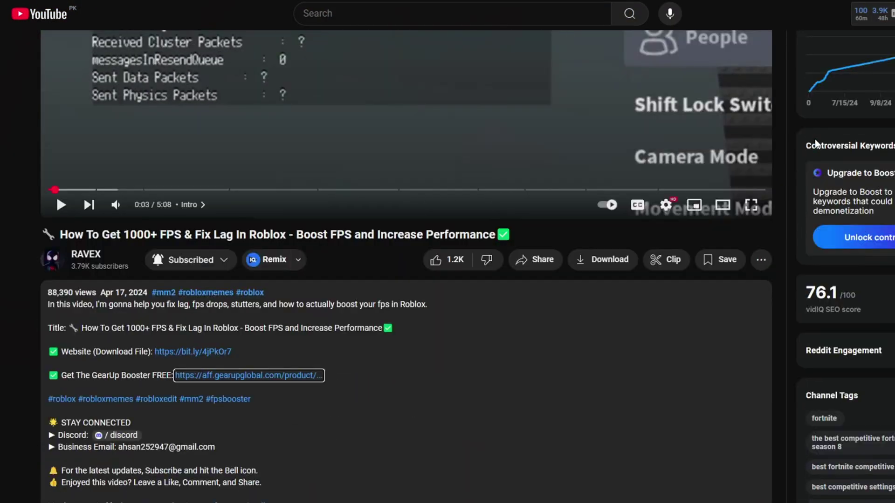
{"action": "scroll", "coordinate": [815, 143], "scroll_direction": "down", "scroll_amount": 1}
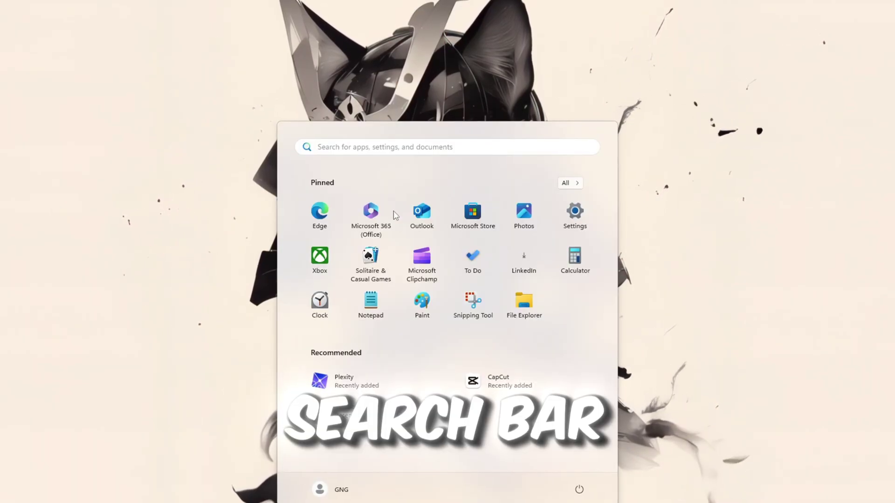
Step: Search Windows for the appearance and performance adjustment, open Performance Options and move the dialog to a central position
{"action": "type", "text": "adju"}
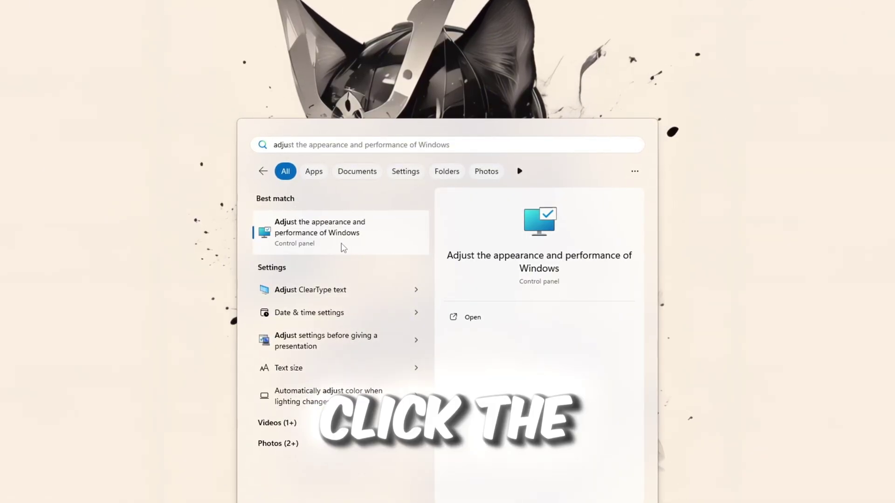
{"action": "left_click", "coordinate": [486, 312]}
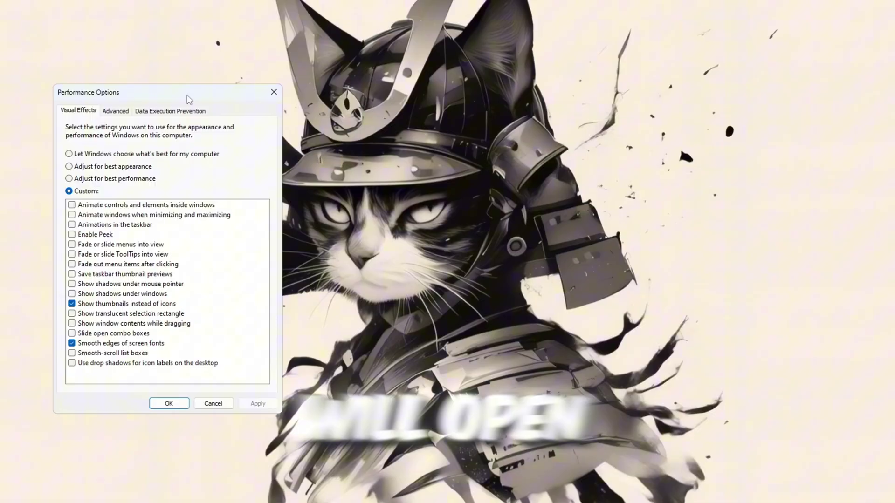
{"action": "left_click_drag", "start_coordinate": [189, 99], "coordinate": [476, 88]}
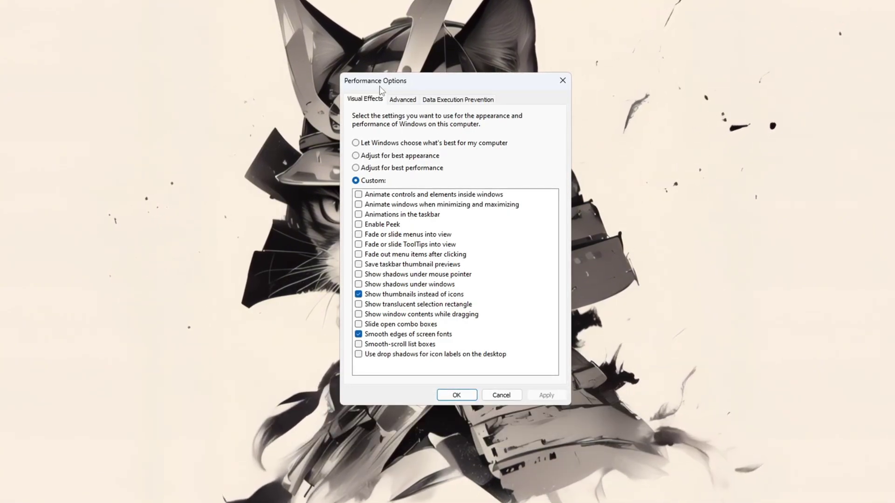
Step: Adjust visual effects for best performance, re-enable smooth edges of screen fonts and thumbnails instead of icons, apply, and open the advanced performance options
{"action": "left_click", "coordinate": [367, 170]}
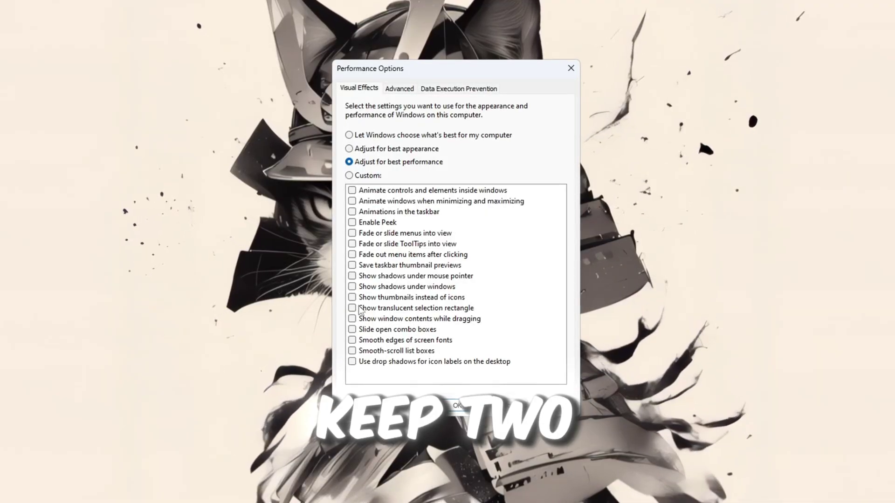
{"action": "left_click", "coordinate": [391, 340]}
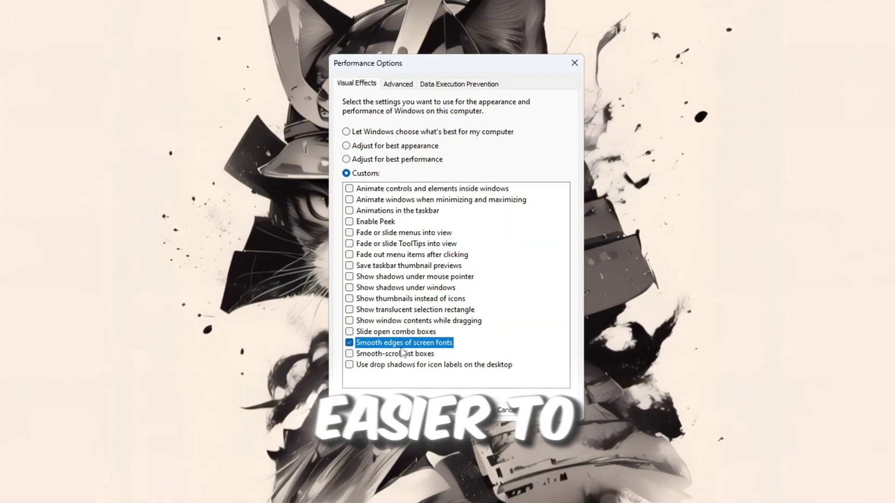
{"action": "left_click", "coordinate": [410, 299]}
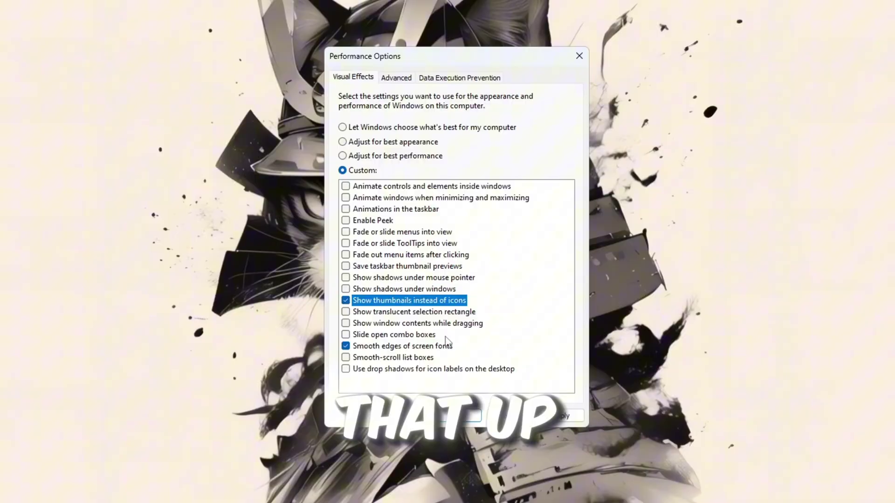
{"action": "left_click", "coordinate": [566, 416]}
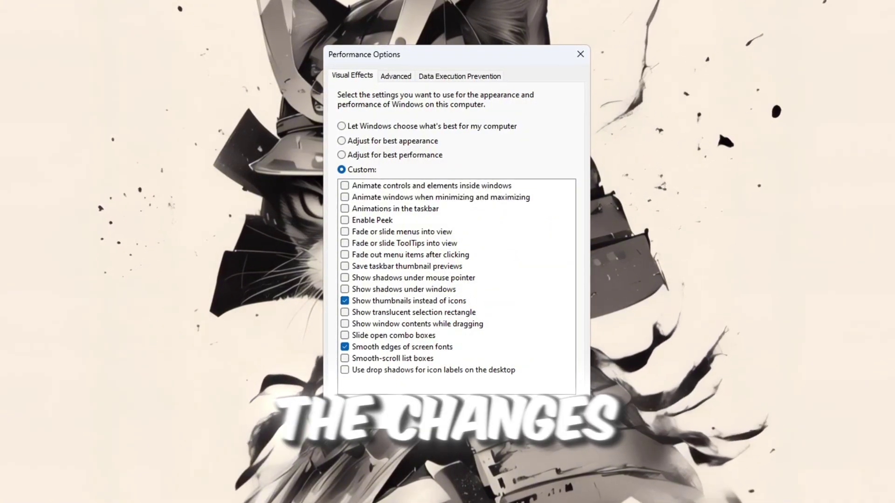
{"action": "left_click", "coordinate": [390, 77]}
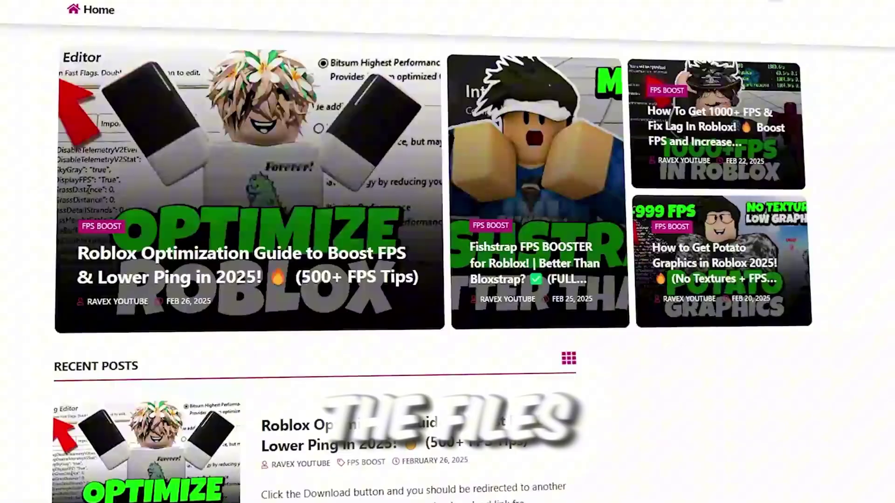
Step: Browse the download website's posts, and examine the files inside the 1-Plexity folder of the downloaded pack
{"action": "scroll", "coordinate": [308, 252], "scroll_direction": "down", "scroll_amount": 10}
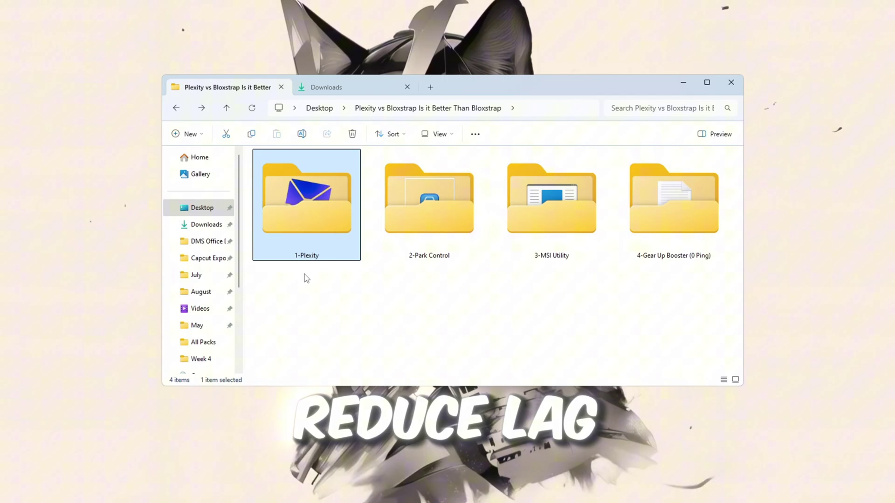
{"action": "double_click", "coordinate": [313, 202]}
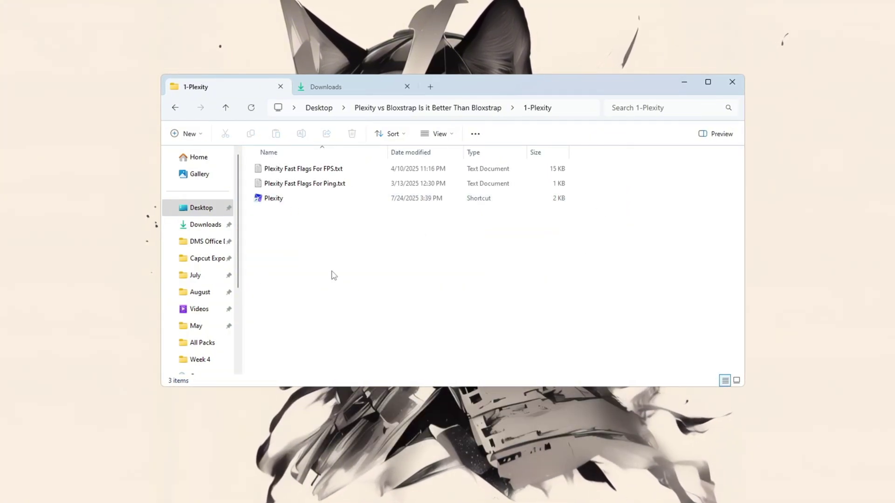
{"action": "left_click_drag", "start_coordinate": [334, 259], "coordinate": [391, 151]}
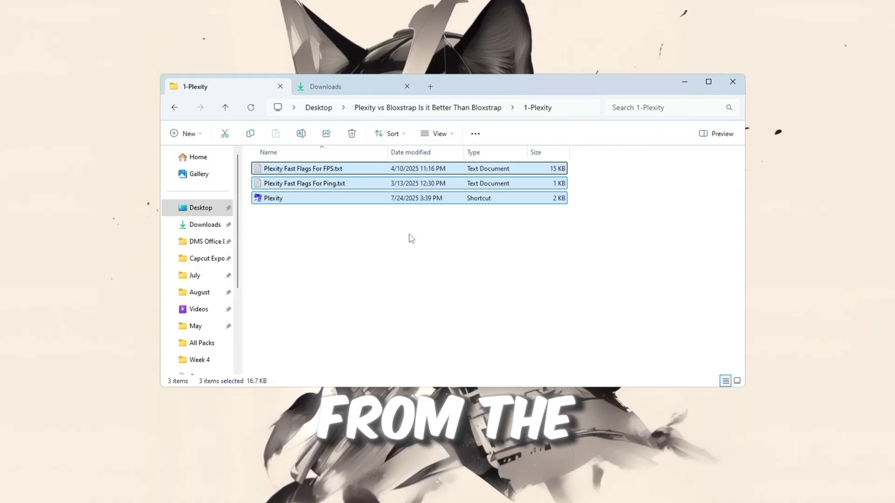
{"action": "left_click", "coordinate": [320, 213]}
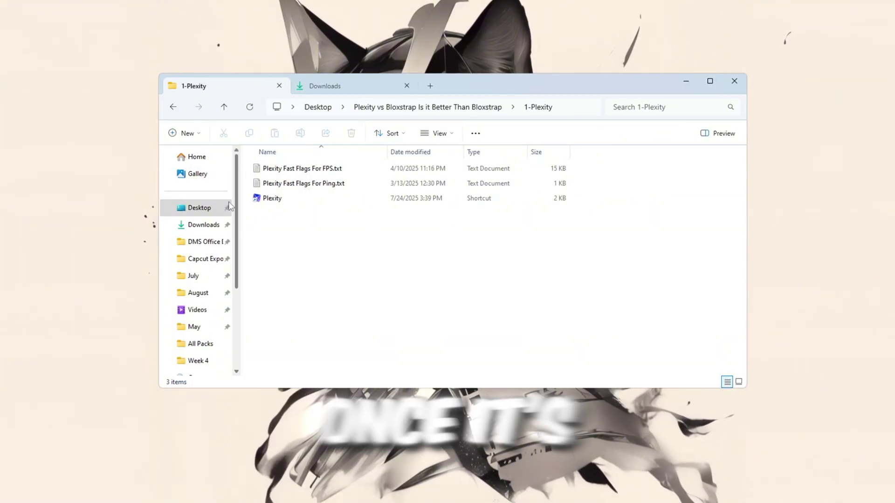
Step: Search Windows for Plexity and run it as administrator
{"action": "key", "text": "super"}
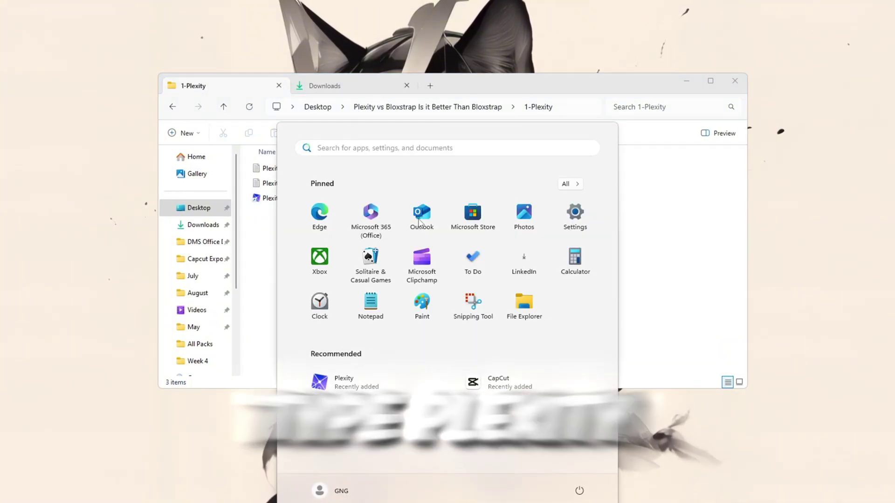
{"action": "type", "text": "plexity"}
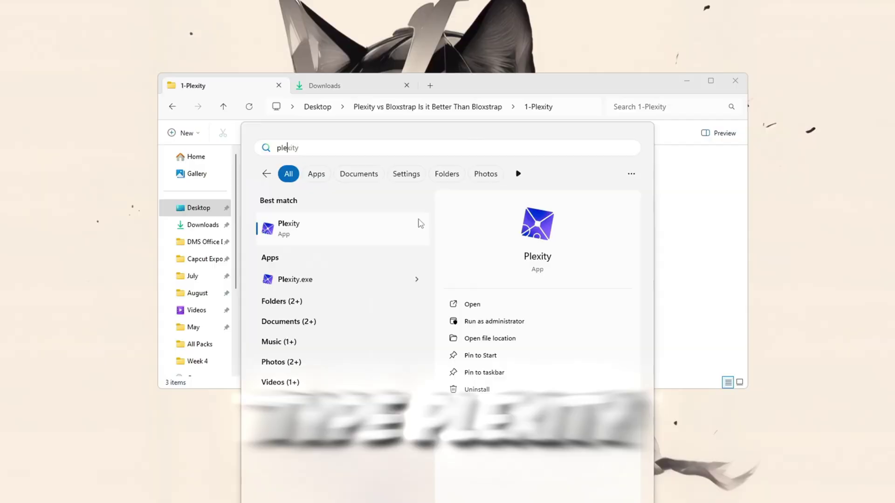
{"action": "left_click", "coordinate": [573, 324]}
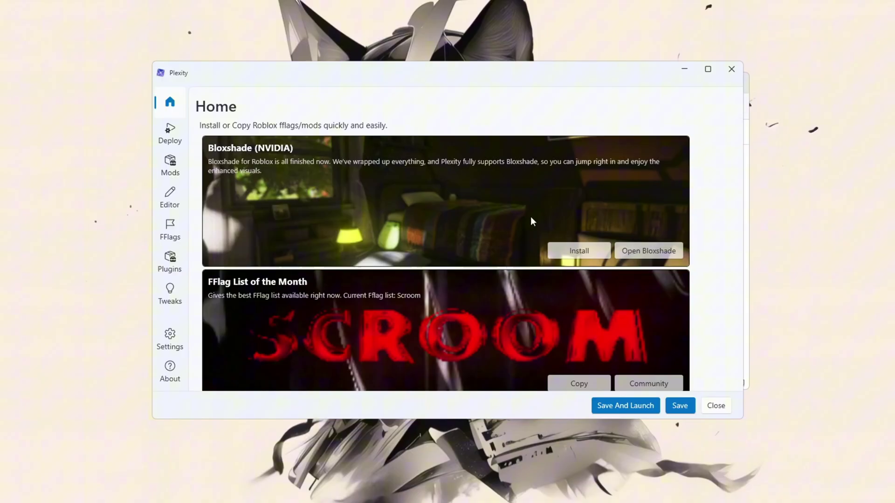
Step: In the Deploy settings, enable unsupported Roblox languages, Clean Roblox Temp Files and Clean Roblox Logs
{"action": "left_click", "coordinate": [171, 139]}
{"action": "scroll", "coordinate": [311, 267], "scroll_direction": "down", "scroll_amount": 3}
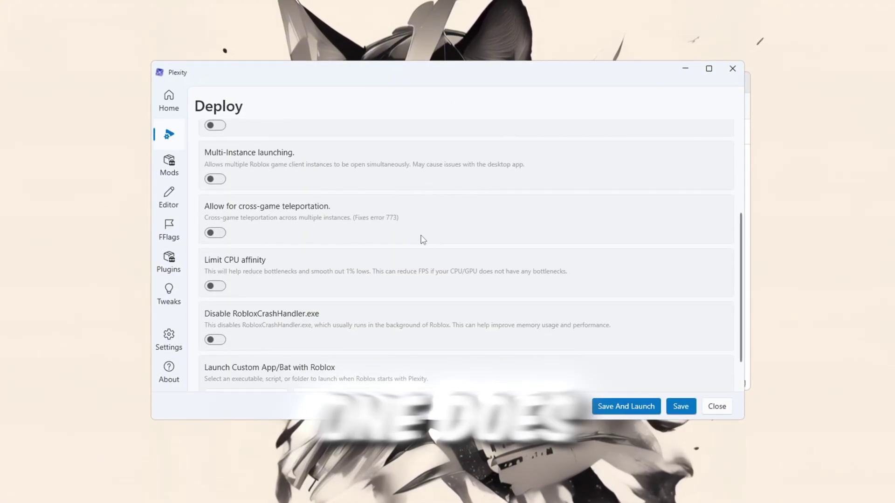
{"action": "scroll", "coordinate": [429, 253], "scroll_direction": "up", "scroll_amount": 3}
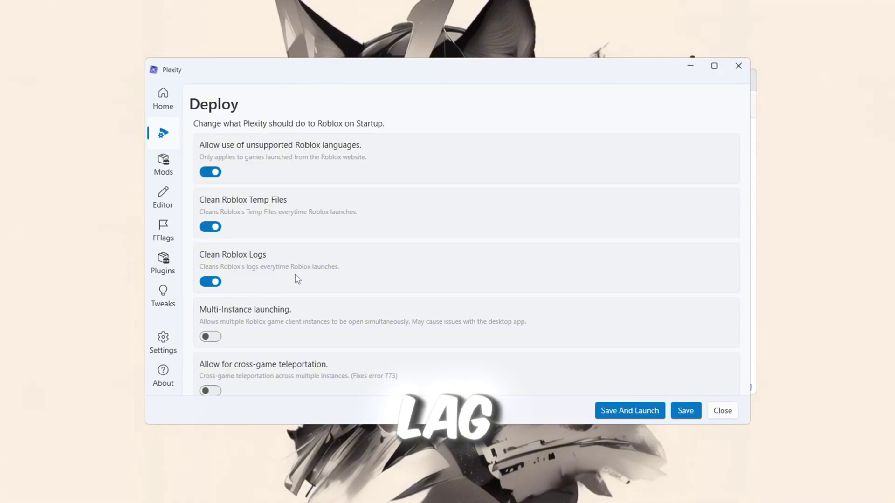
Step: Enable Multi-Instance launching, accepting its notice, and allow cross-game teleportation
{"action": "scroll", "coordinate": [297, 278], "scroll_direction": "down", "scroll_amount": 2}
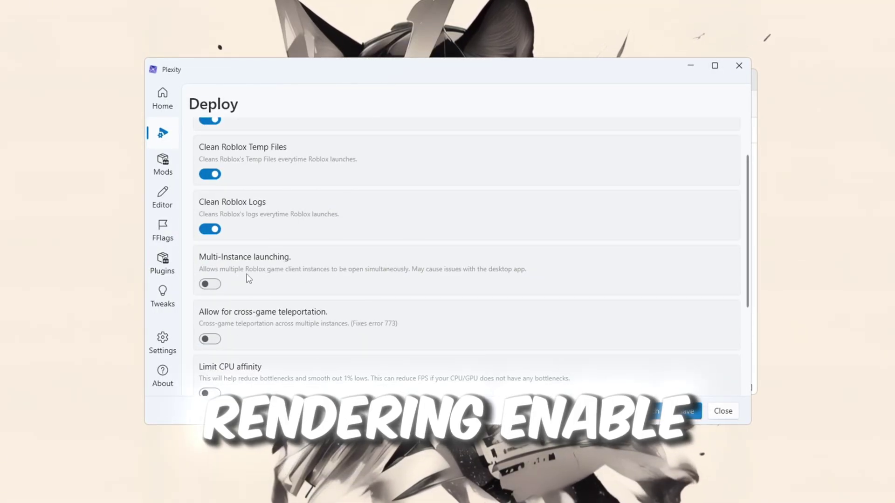
{"action": "left_click", "coordinate": [216, 284]}
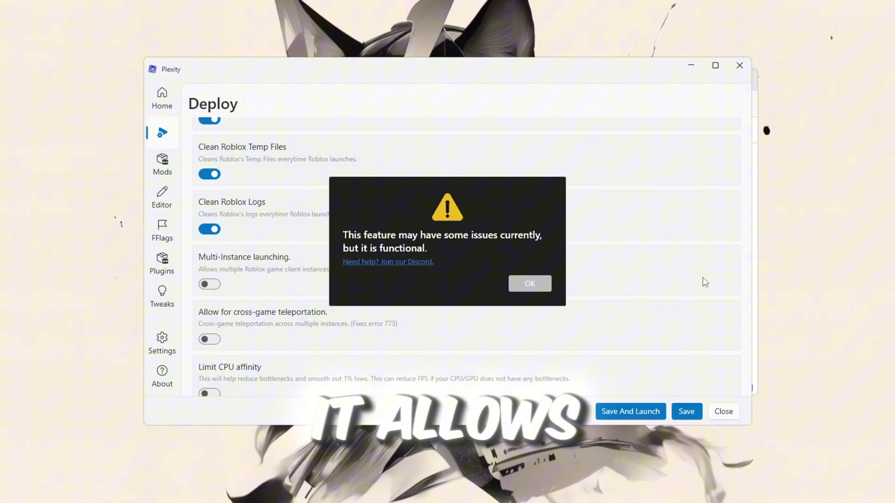
{"action": "left_click", "coordinate": [545, 285]}
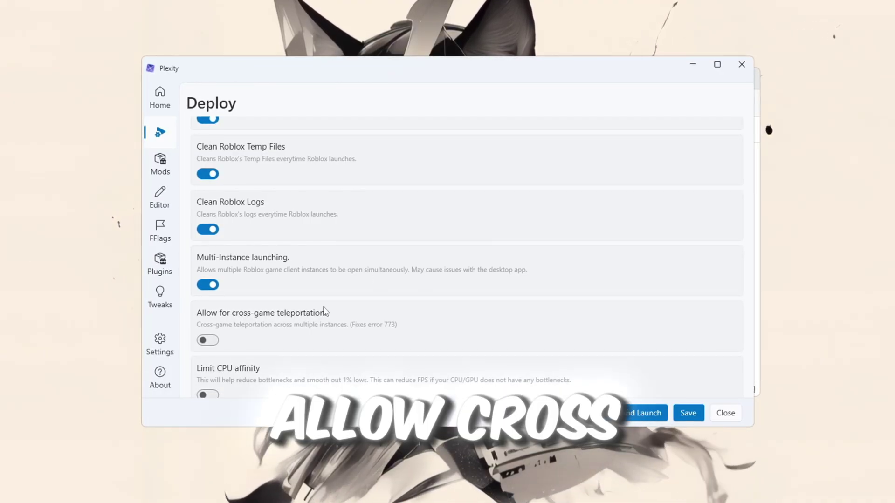
{"action": "scroll", "coordinate": [325, 312], "scroll_direction": "down", "scroll_amount": 2}
{"action": "left_click", "coordinate": [207, 287]}
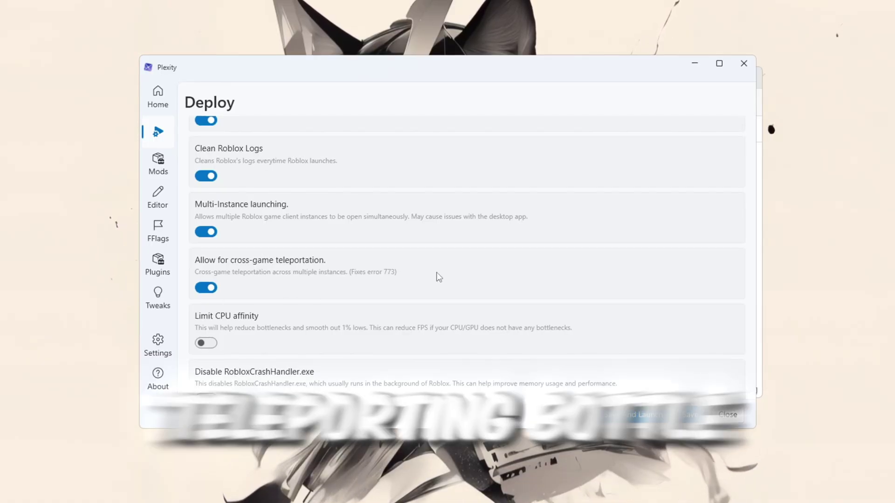
Step: Try out the Limit CPU affinity option and switch it back off, accepting its notices
{"action": "scroll", "coordinate": [314, 294], "scroll_direction": "down", "scroll_amount": 3}
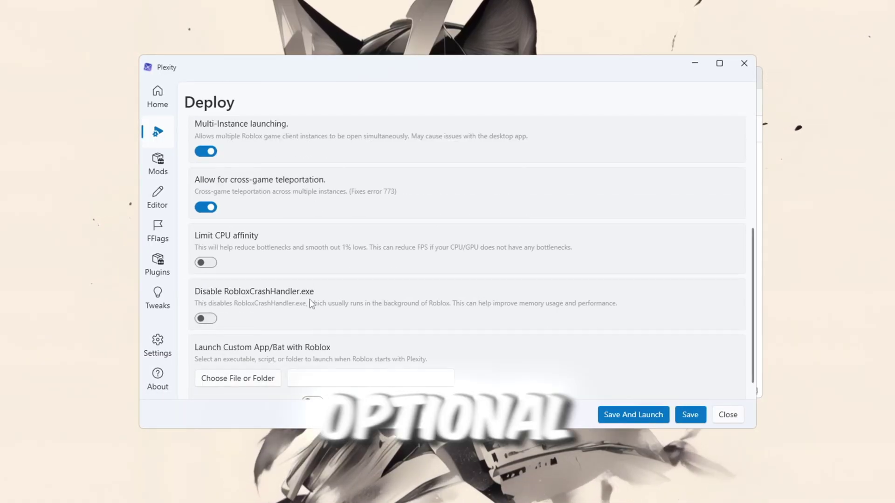
{"action": "left_click", "coordinate": [206, 263]}
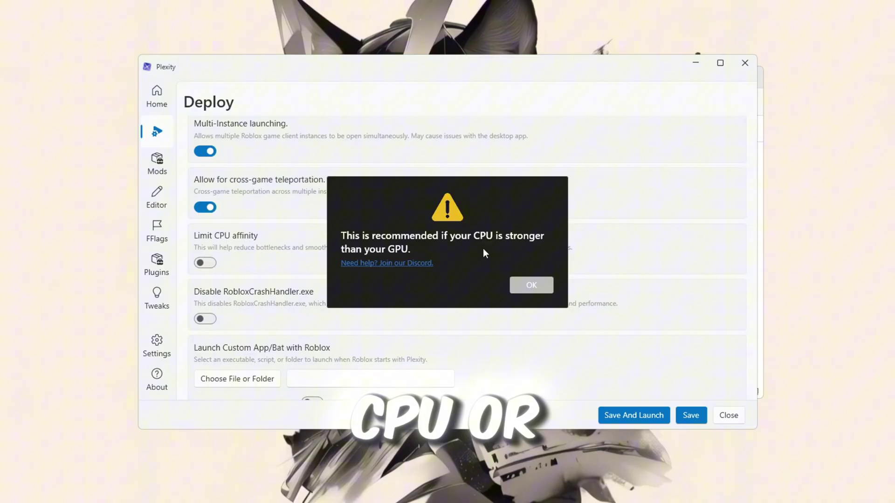
{"action": "left_click", "coordinate": [531, 284]}
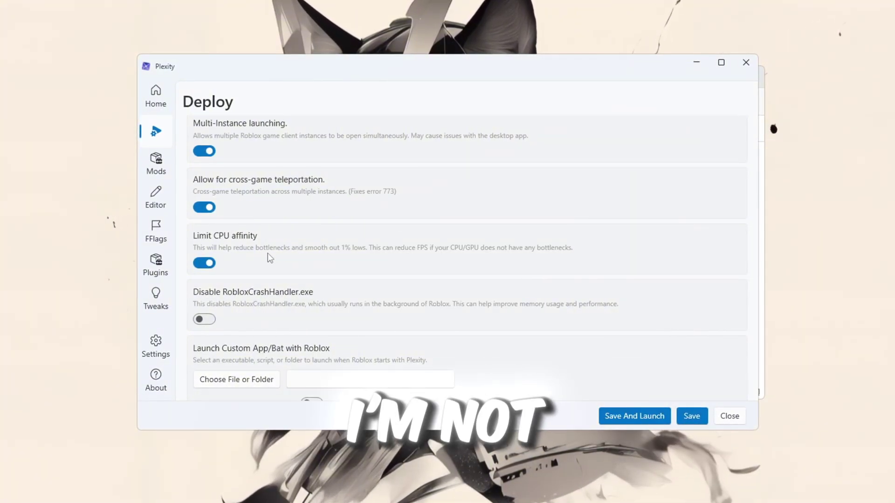
{"action": "left_click", "coordinate": [206, 263]}
{"action": "left_click", "coordinate": [532, 284]}
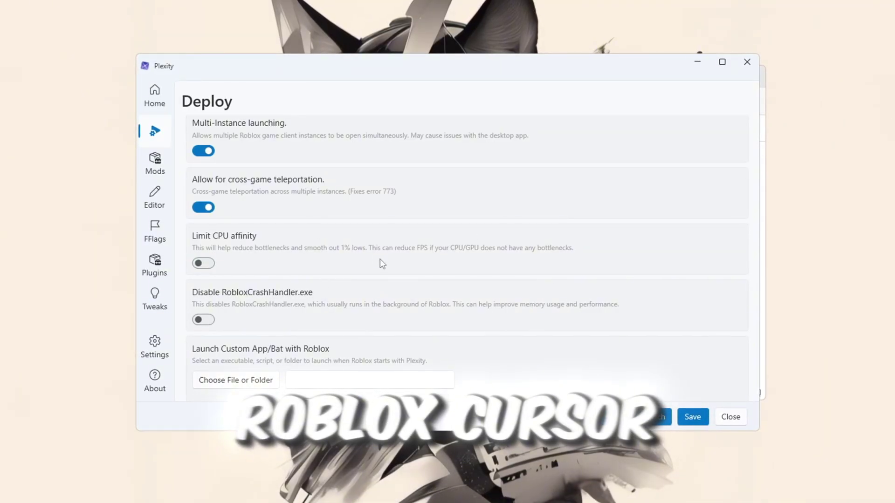
Step: Examine the basic and advanced custom cursor options in the Mods settings
{"action": "left_click", "coordinate": [155, 164]}
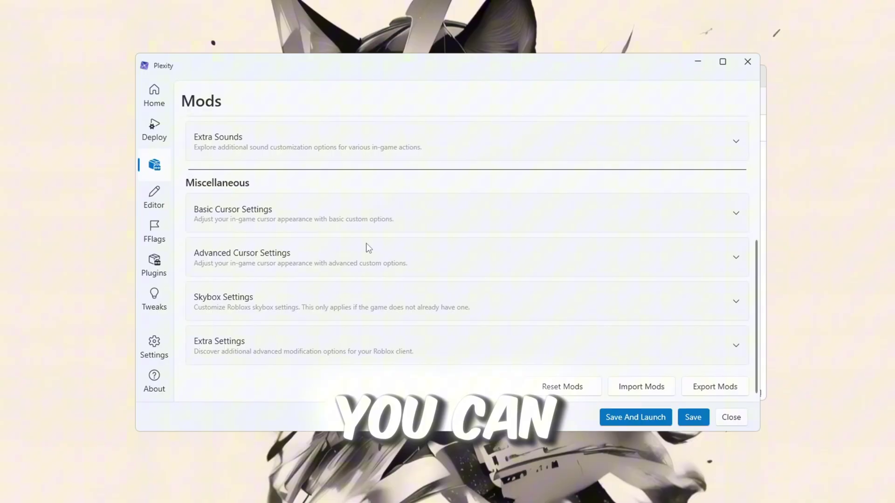
{"action": "left_click", "coordinate": [275, 222]}
{"action": "scroll", "coordinate": [295, 290], "scroll_direction": "down", "scroll_amount": 2}
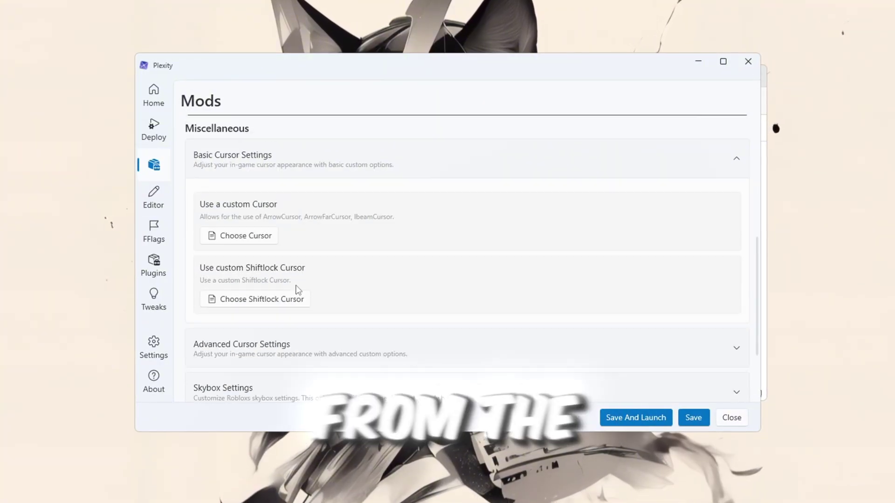
{"action": "scroll", "coordinate": [303, 261], "scroll_direction": "down", "scroll_amount": 2}
{"action": "left_click", "coordinate": [306, 258]}
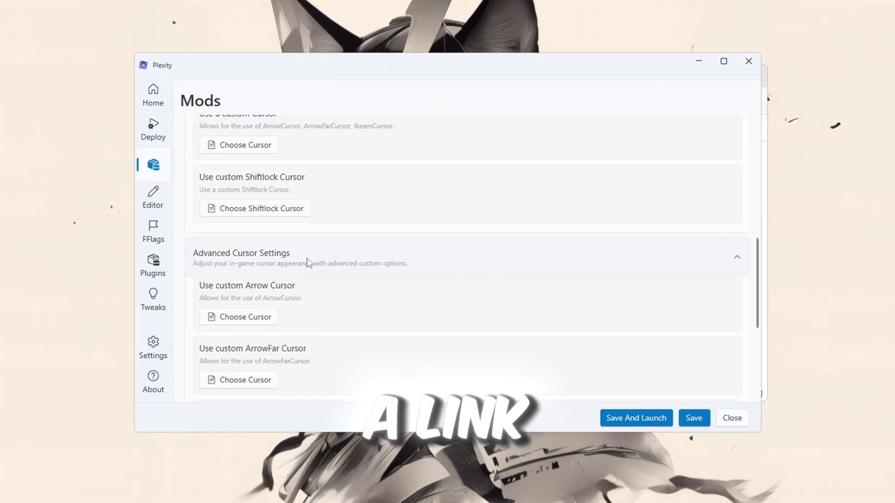
{"action": "scroll", "coordinate": [289, 317], "scroll_direction": "down", "scroll_amount": 2}
{"action": "scroll", "coordinate": [319, 319], "scroll_direction": "down", "scroll_amount": 3}
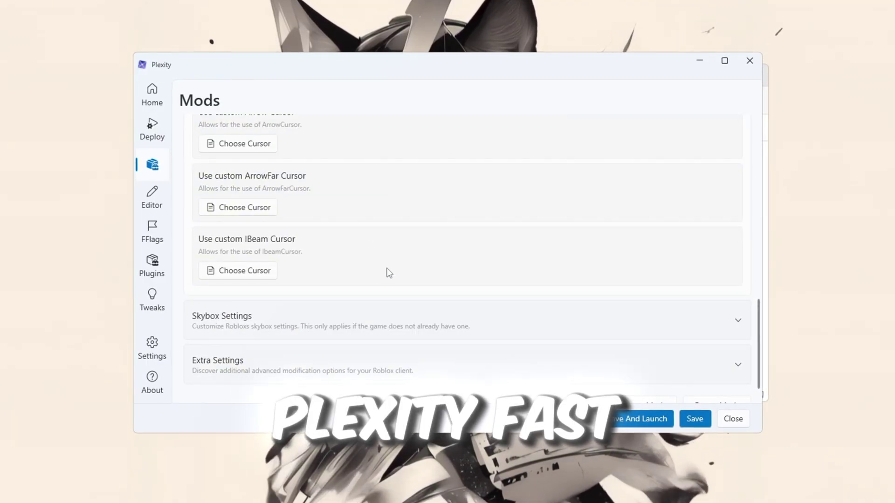
Step: Look at the FastFlags editor list, and examine the basic and advanced setting categories on the FFlags page
{"action": "left_click", "coordinate": [148, 204]}
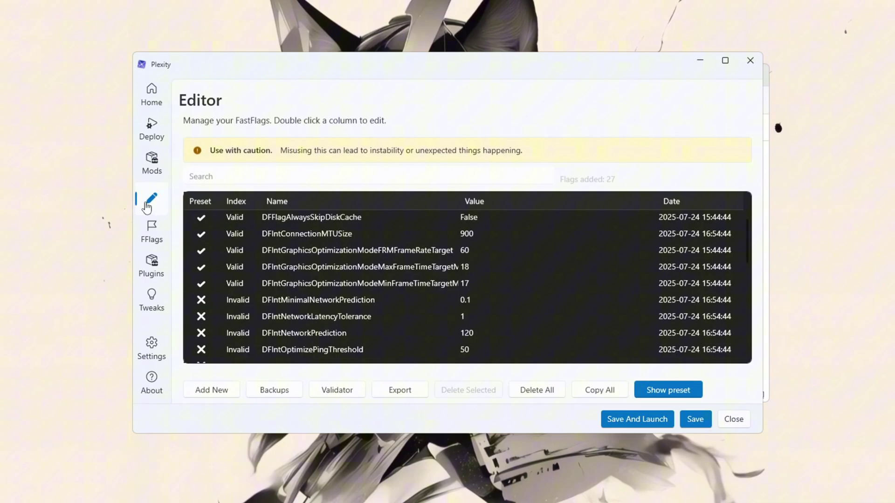
{"action": "left_click", "coordinate": [153, 238]}
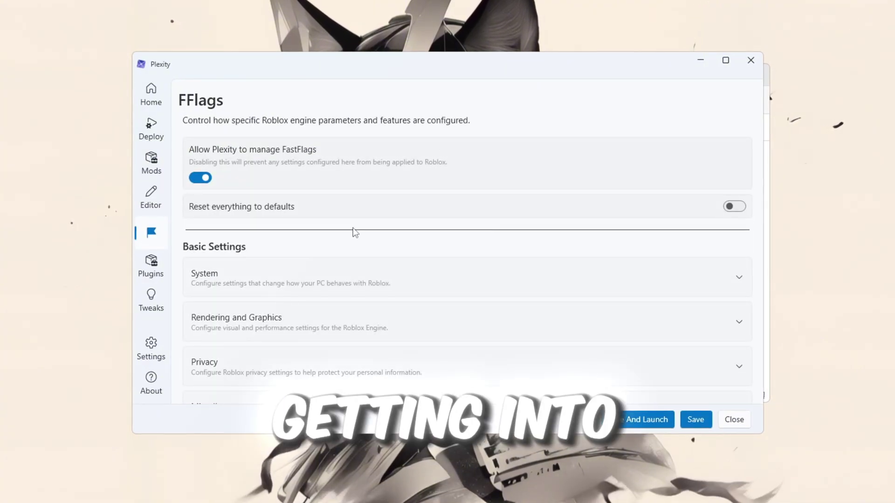
{"action": "scroll", "coordinate": [353, 236], "scroll_direction": "down", "scroll_amount": 7}
{"action": "scroll", "coordinate": [354, 234], "scroll_direction": "up", "scroll_amount": 6}
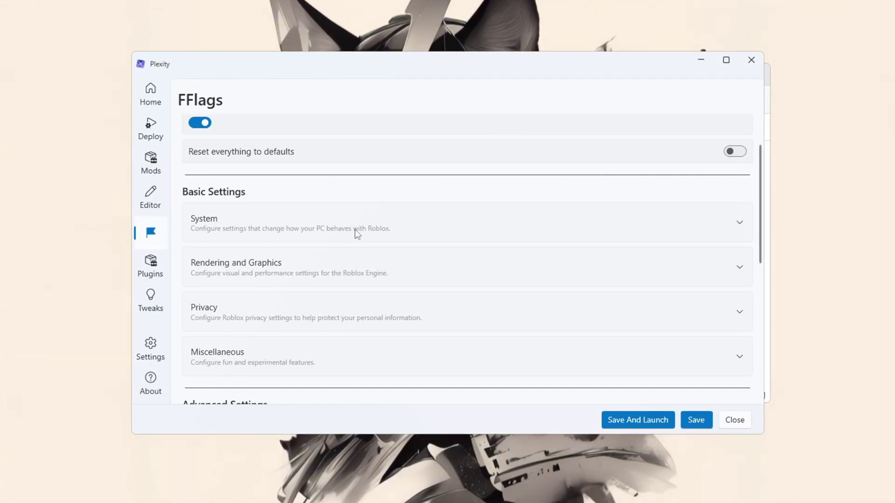
Step: Expand the System category of the basic FFlags settings and set the target refresh rate to 144 Hz
{"action": "scroll", "coordinate": [456, 194], "scroll_direction": "up", "scroll_amount": 1}
{"action": "left_click", "coordinate": [345, 274]}
{"action": "scroll", "coordinate": [326, 284], "scroll_direction": "down", "scroll_amount": 3}
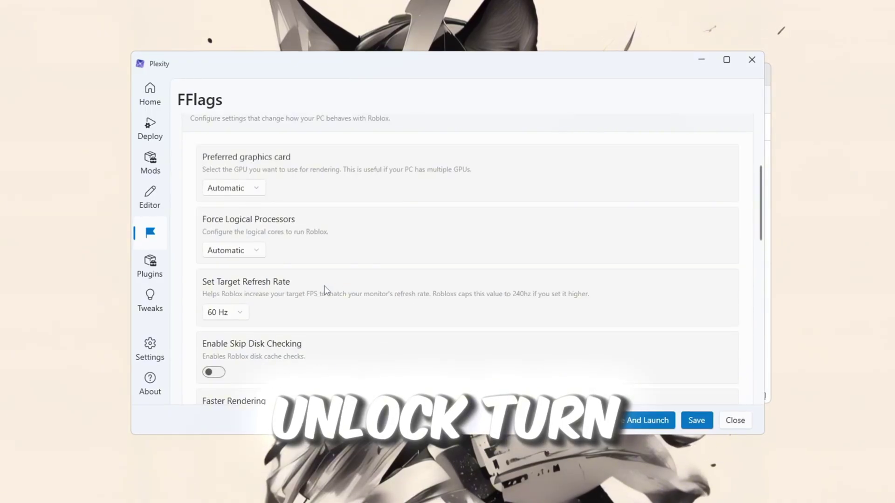
{"action": "left_click", "coordinate": [233, 313]}
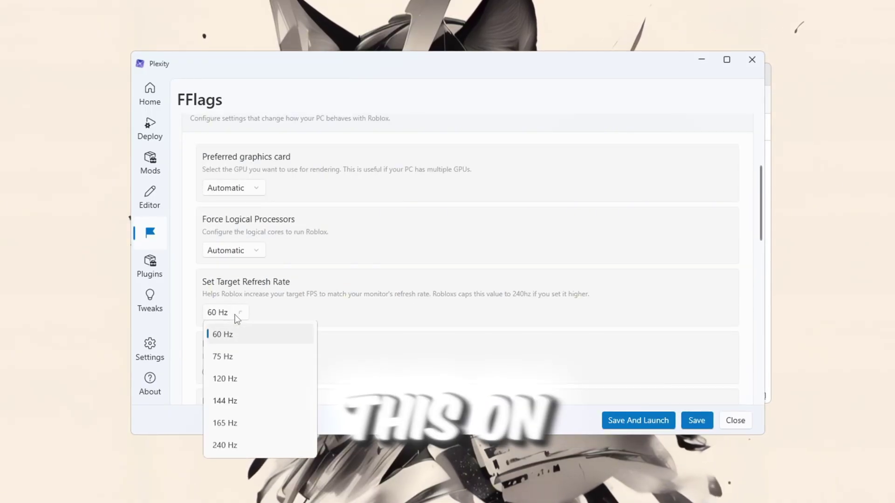
{"action": "left_click", "coordinate": [240, 404]}
{"action": "scroll", "coordinate": [219, 343], "scroll_direction": "down", "scroll_amount": 1}
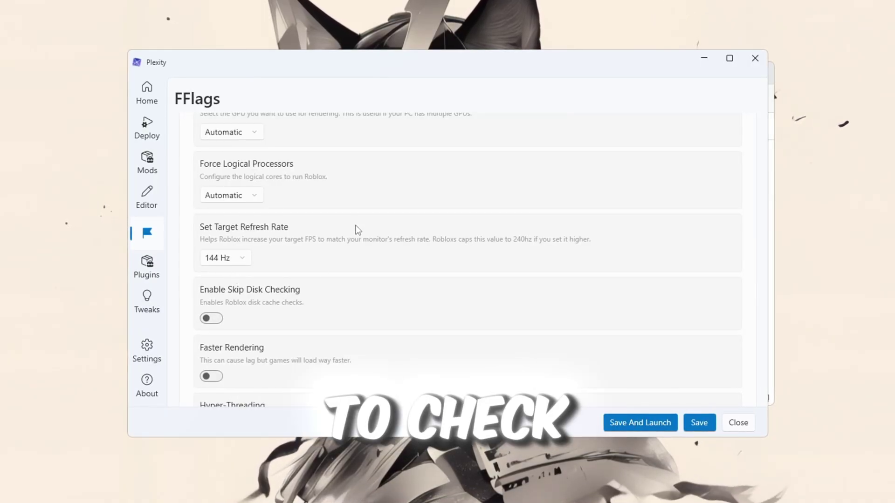
Step: Check the refresh rate options for the SyncMaster monitor in the Windows advanced display settings, closing Settings when done
{"action": "key", "text": "super"}
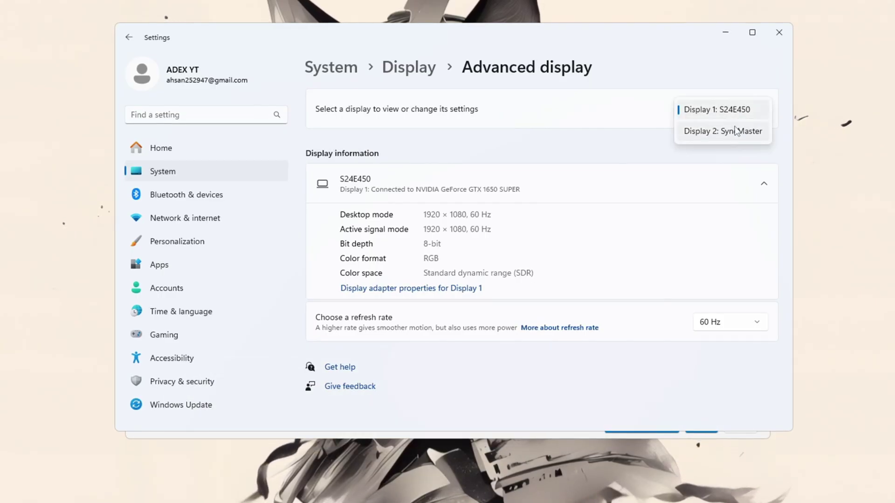
{"action": "left_click", "coordinate": [736, 131]}
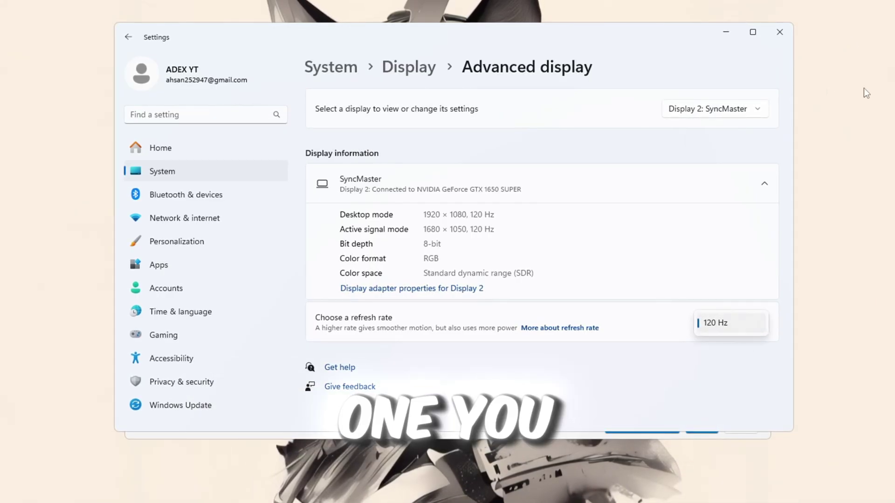
{"action": "left_click", "coordinate": [786, 33]}
Step: Set the Framerate Limit under Rendering and Graphics to 9999 and accept the warning
{"action": "scroll", "coordinate": [405, 247], "scroll_direction": "down", "scroll_amount": 14}
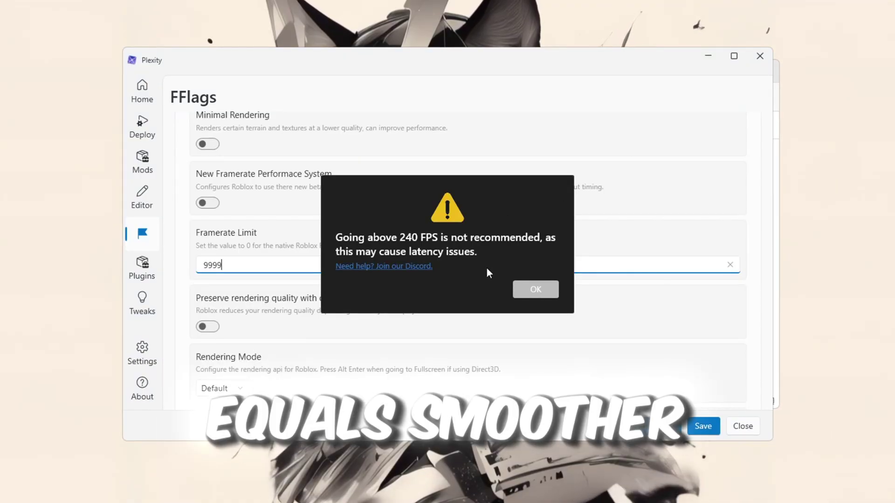
{"action": "left_click", "coordinate": [535, 289]}
Step: Open the Texture quality choices and set the Rendering Mode to Vulkan
{"action": "scroll", "coordinate": [407, 242], "scroll_direction": "up", "scroll_amount": 5}
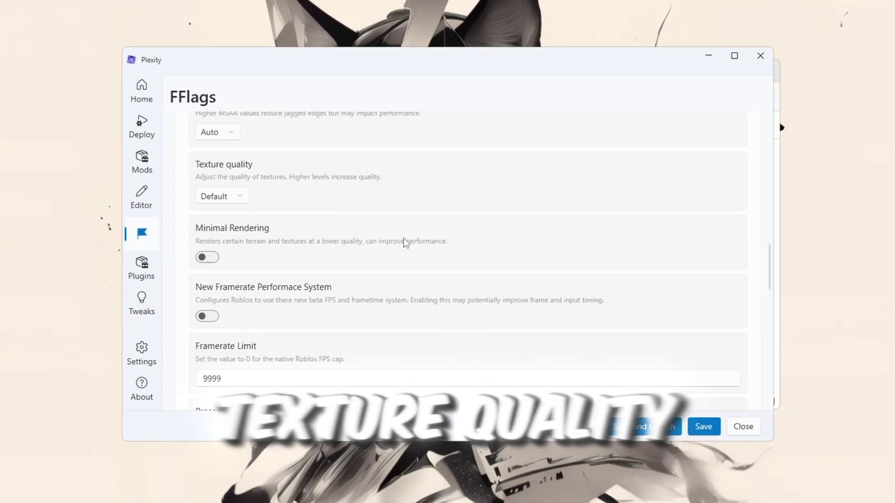
{"action": "left_click", "coordinate": [238, 283]}
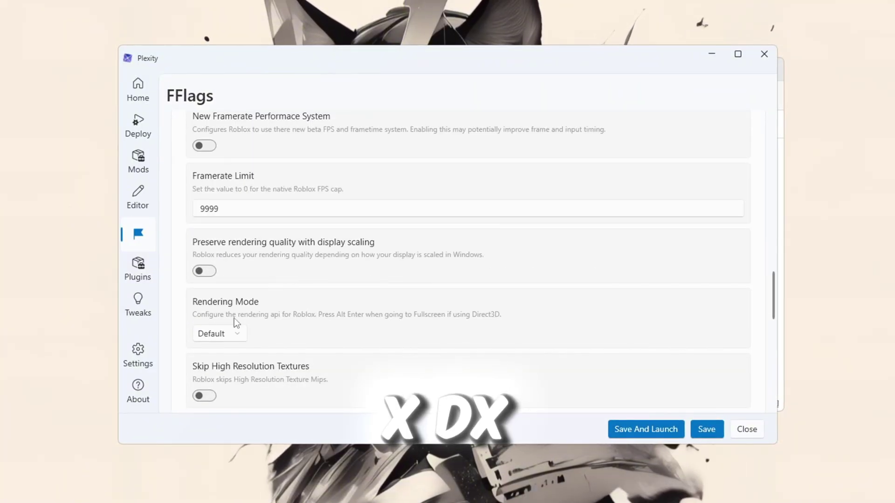
{"action": "left_click", "coordinate": [232, 334]}
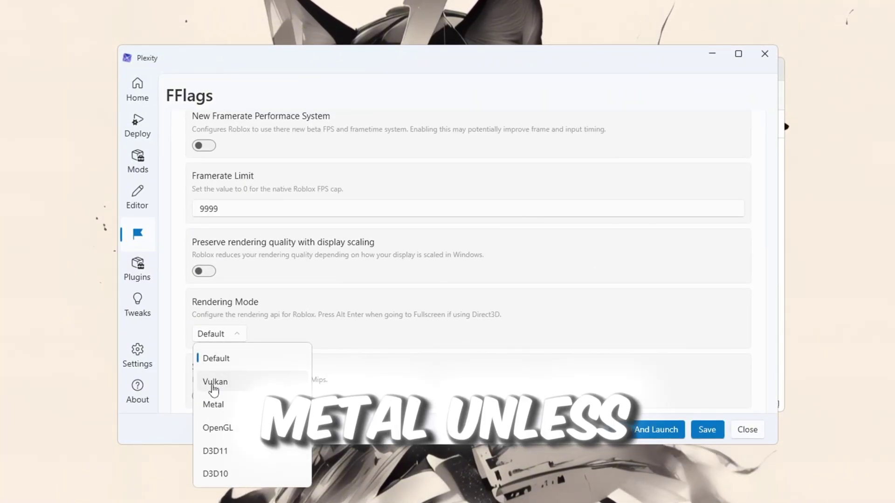
{"action": "left_click", "coordinate": [289, 380]}
Step: Expand the Privacy category and disable Roblox telemetry, WebView2 telemetry, Voice Chat telemetry and Analytics
{"action": "scroll", "coordinate": [330, 310], "scroll_direction": "down", "scroll_amount": 3}
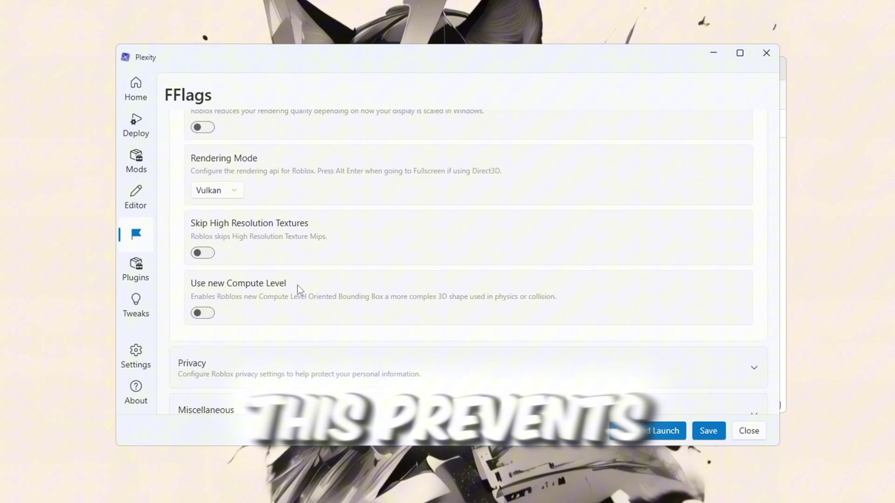
{"action": "scroll", "coordinate": [268, 301], "scroll_direction": "down", "scroll_amount": 2}
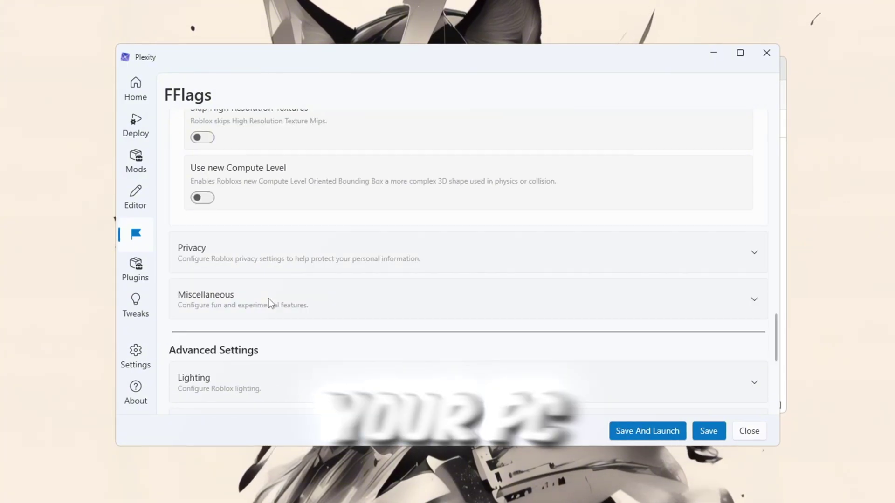
{"action": "left_click", "coordinate": [277, 267]}
{"action": "scroll", "coordinate": [261, 279], "scroll_direction": "down", "scroll_amount": 1}
{"action": "left_click", "coordinate": [195, 295]}
{"action": "scroll", "coordinate": [196, 317], "scroll_direction": "down", "scroll_amount": 1}
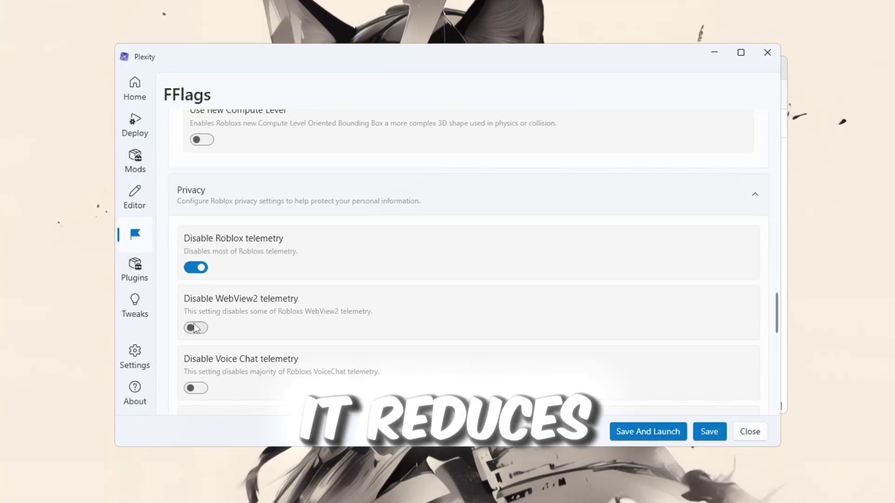
{"action": "left_click", "coordinate": [194, 328]}
{"action": "scroll", "coordinate": [200, 329], "scroll_direction": "down", "scroll_amount": 1}
{"action": "left_click", "coordinate": [191, 331]}
{"action": "scroll", "coordinate": [202, 320], "scroll_direction": "down", "scroll_amount": 2}
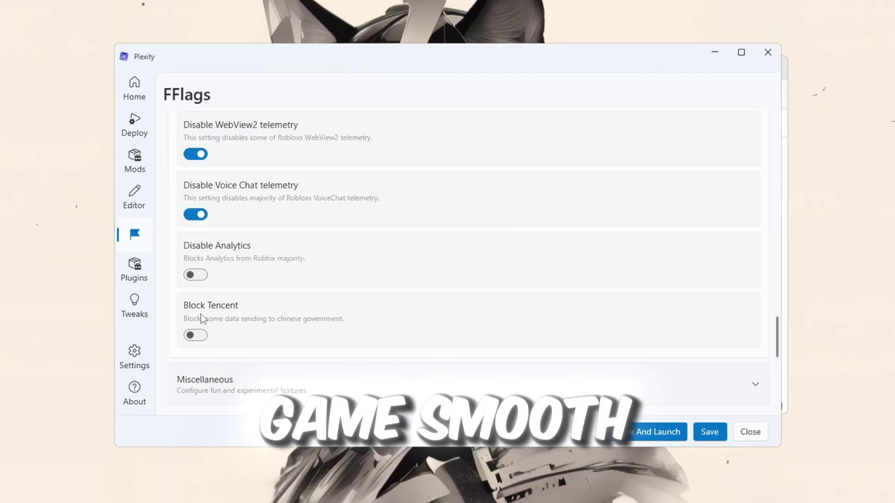
{"action": "left_click", "coordinate": [198, 278]}
Step: Look through the Plugins and Tweaks pages and the mods and FFlag lists offered on the Home page
{"action": "left_click", "coordinate": [144, 275]}
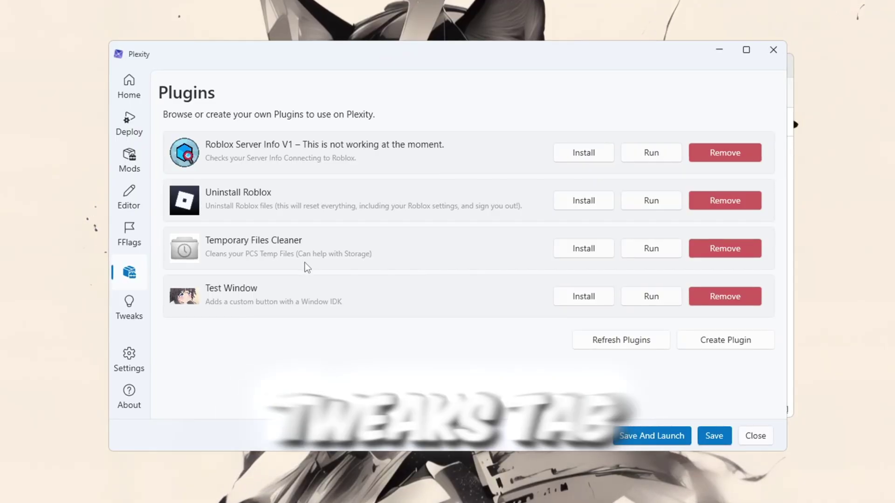
{"action": "left_click", "coordinate": [128, 306]}
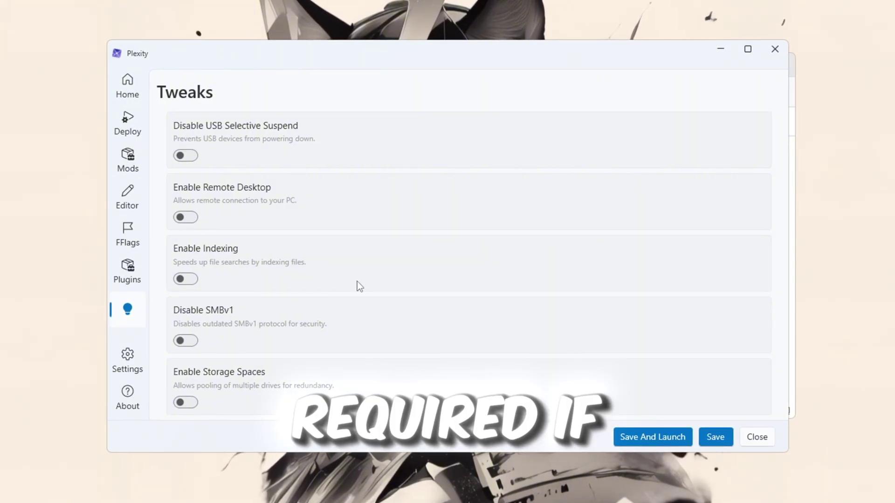
{"action": "left_click", "coordinate": [127, 84]}
{"action": "scroll", "coordinate": [399, 262], "scroll_direction": "up", "scroll_amount": 10}
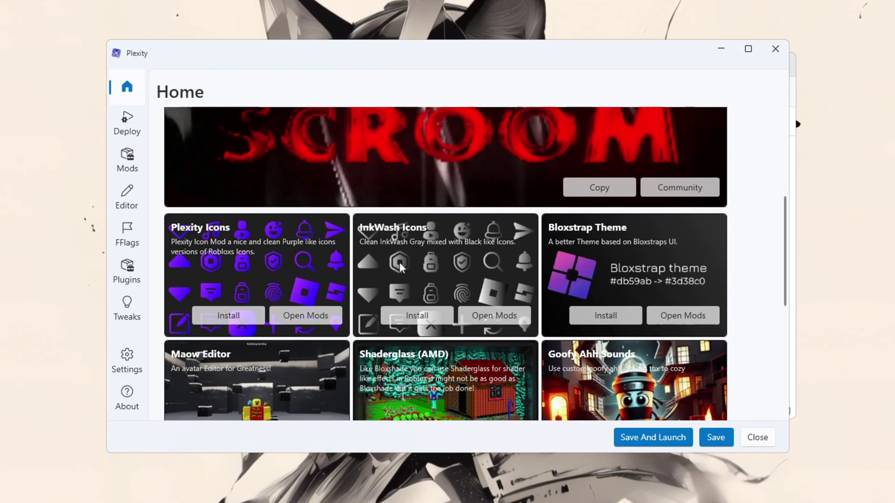
{"action": "scroll", "coordinate": [570, 322], "scroll_direction": "up", "scroll_amount": 2}
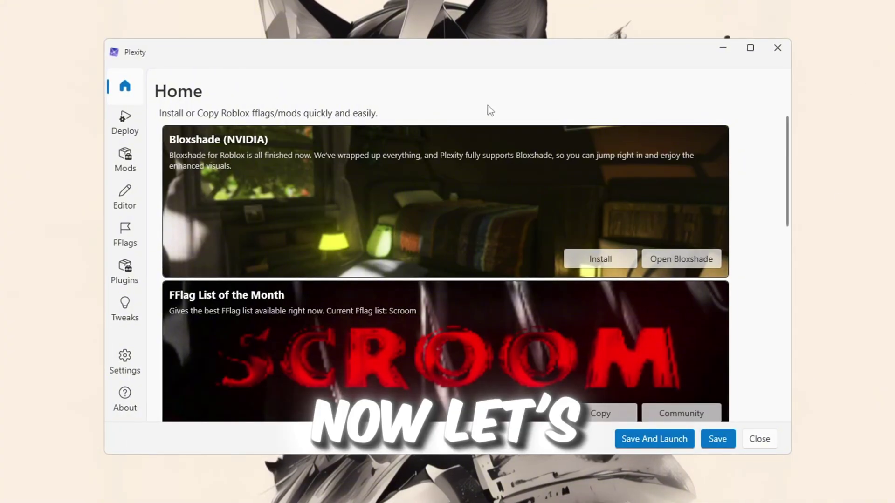
{"action": "scroll", "coordinate": [443, 255], "scroll_direction": "down", "scroll_amount": 4}
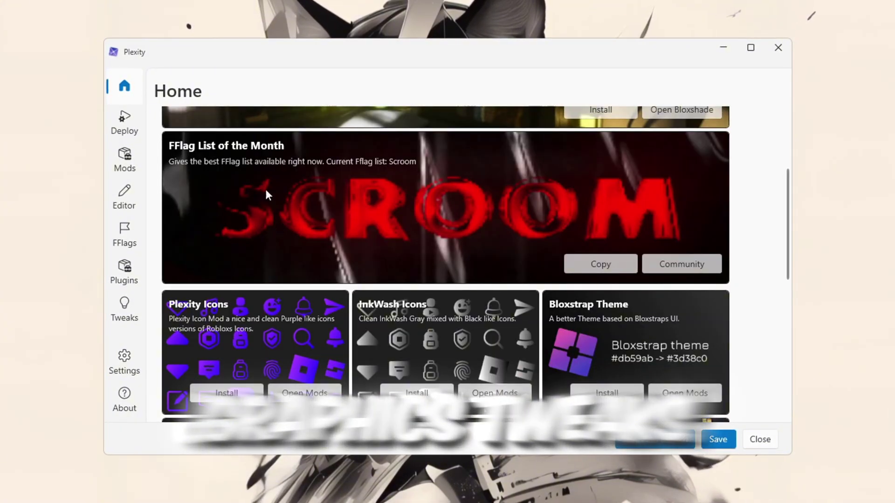
Step: Start adding new flags in the FastFlags Editor using the JSON import option
{"action": "left_click", "coordinate": [123, 196]}
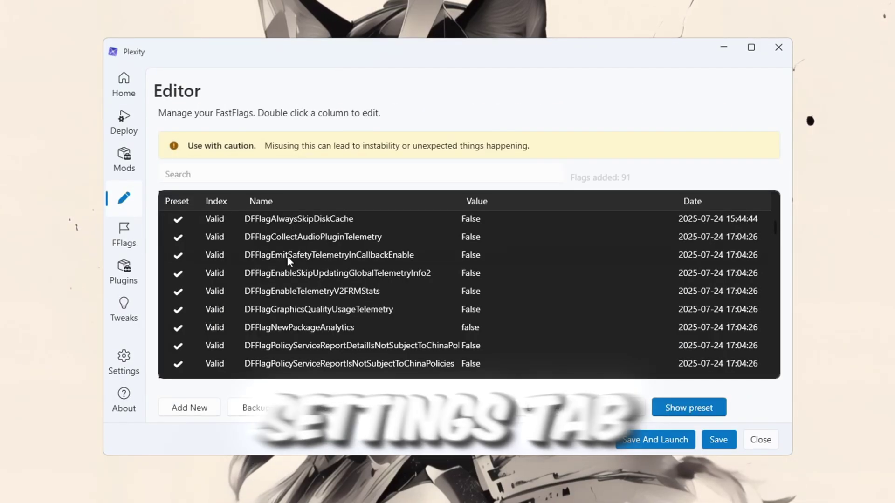
{"action": "left_click", "coordinate": [188, 410]}
{"action": "left_click", "coordinate": [469, 200]}
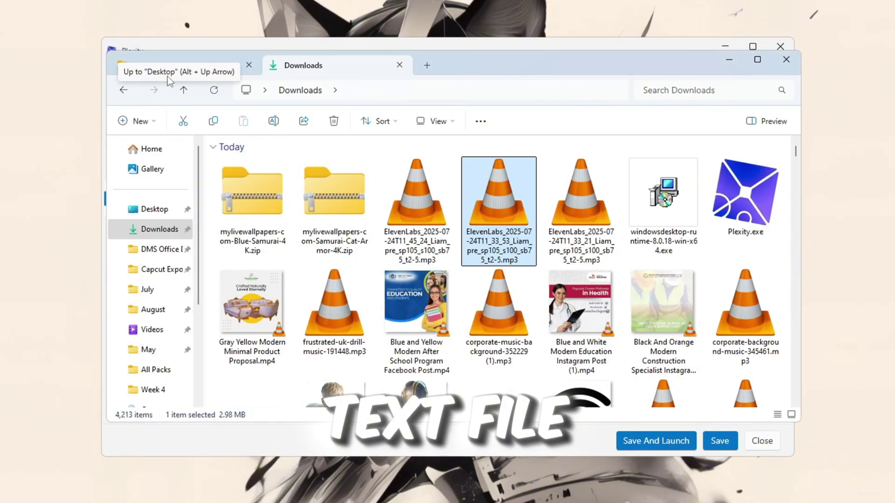
Step: In File Explorer, show the 1-Plexity folder with large icons and compare the FPS and Ping fast flag text files
{"action": "left_click", "coordinate": [186, 66]}
{"action": "left_click", "coordinate": [377, 183]}
{"action": "scroll", "coordinate": [379, 200], "scroll_direction": "up", "scroll_amount": 5, "text": "ctrl"}
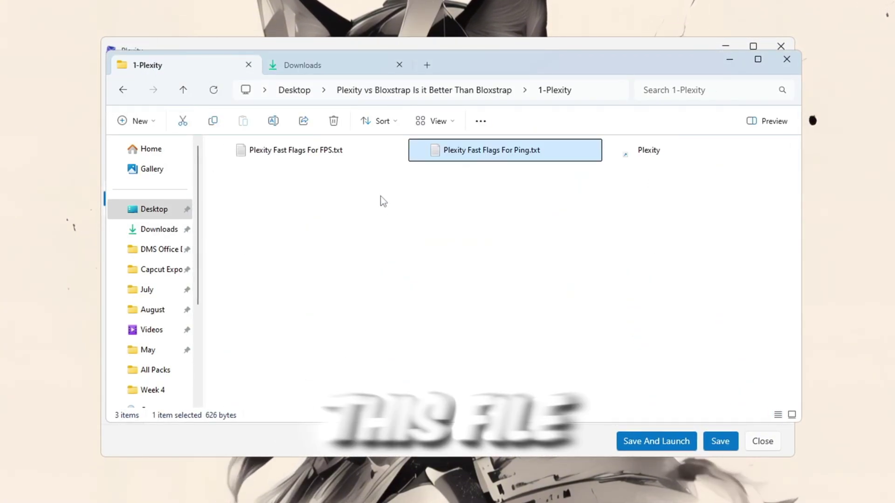
{"action": "left_click_drag", "start_coordinate": [360, 276], "coordinate": [256, 219]}
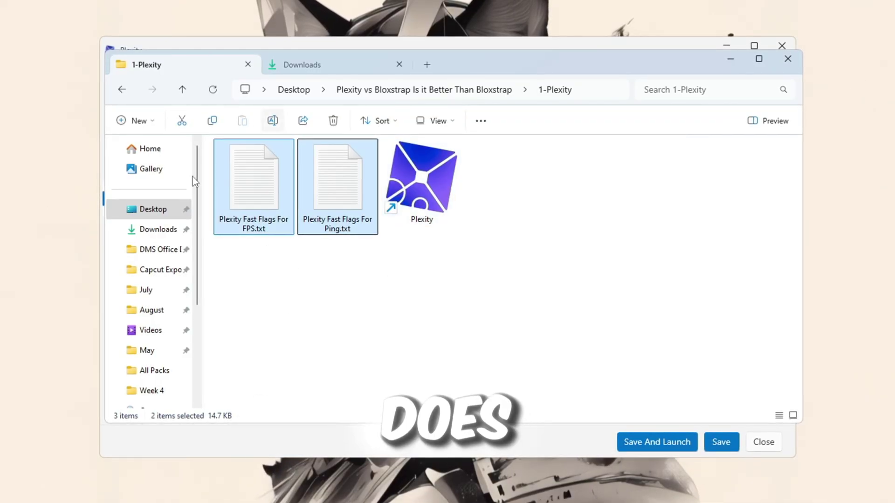
{"action": "left_click_drag", "start_coordinate": [360, 274], "coordinate": [253, 214]}
{"action": "left_click", "coordinate": [314, 201]}
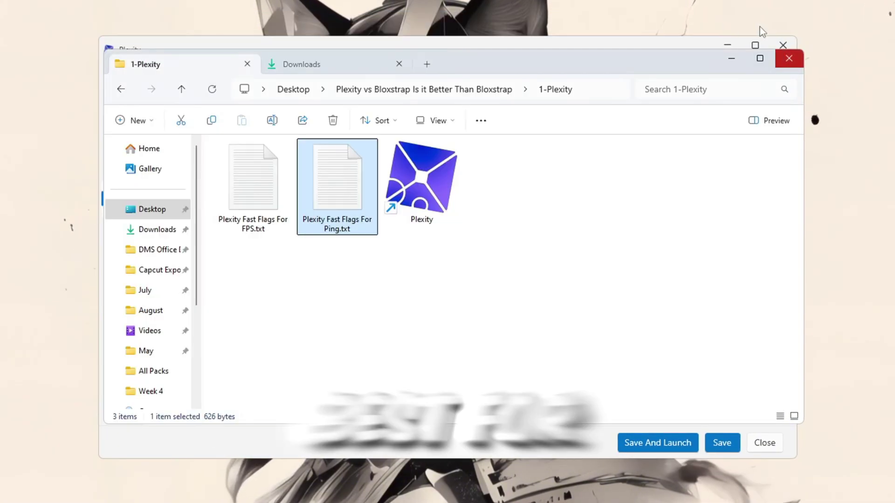
{"action": "left_click", "coordinate": [250, 223]}
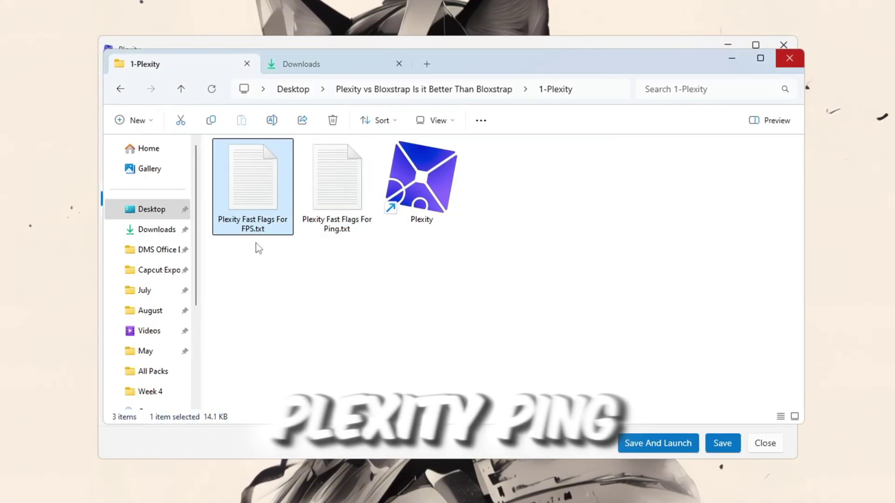
{"action": "left_click", "coordinate": [350, 233]}
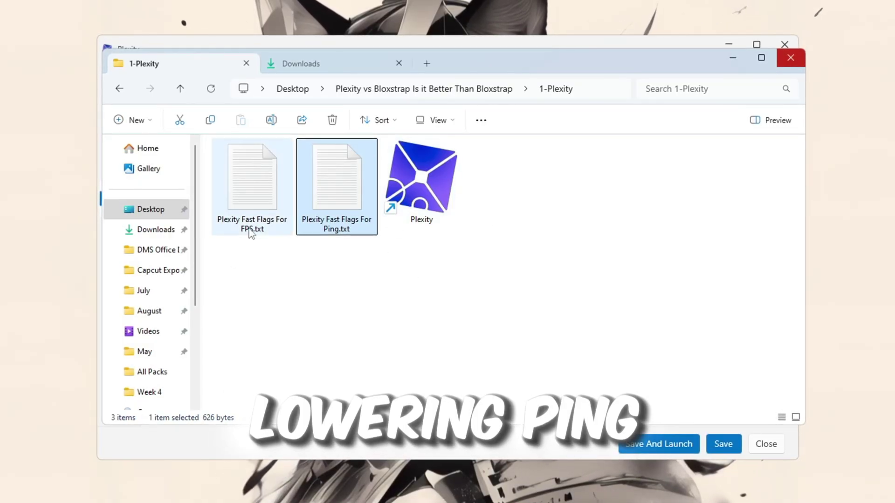
Step: Open Plexity Fast Flags For FPS.txt and copy its entire contents
{"action": "double_click", "coordinate": [248, 202]}
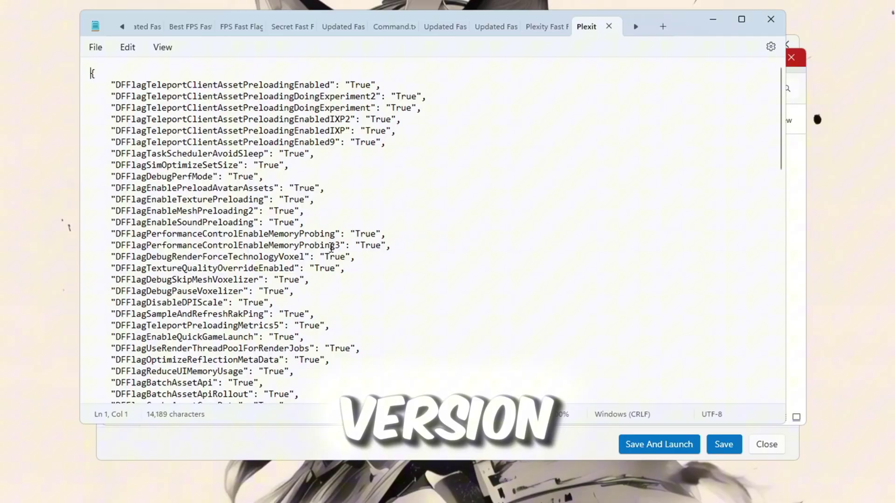
{"action": "scroll", "coordinate": [391, 188], "scroll_direction": "down", "scroll_amount": 10}
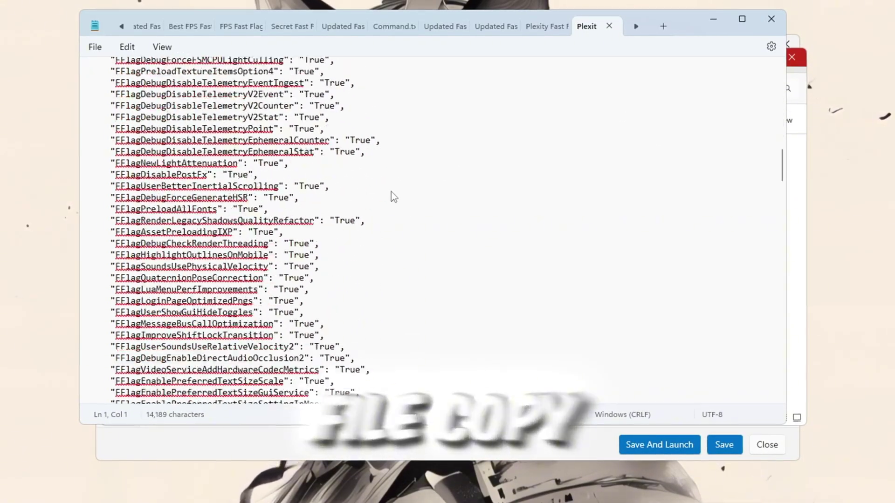
{"action": "key", "text": "ctrl+a"}
{"action": "right_click", "coordinate": [190, 136]}
{"action": "left_click", "coordinate": [225, 200]}
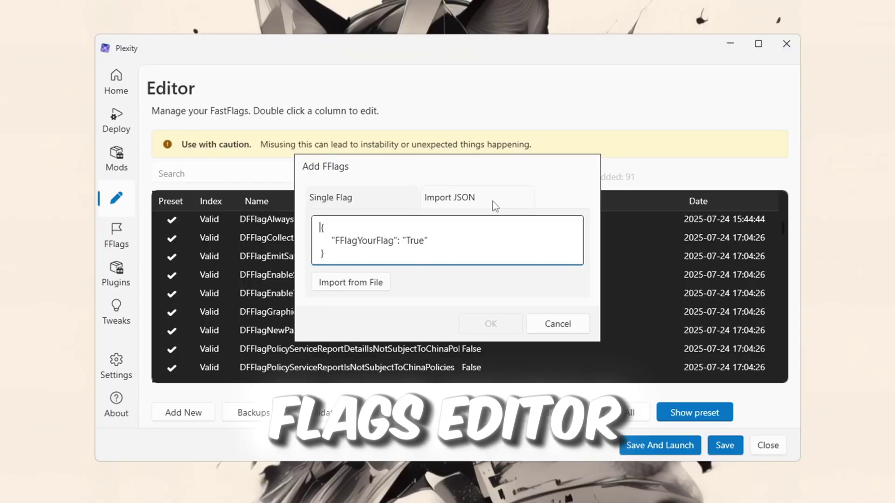
Step: Replace the sample JSON in the Add FFlags dialog with the copied flags, import them, and save the Plexity settings
{"action": "key", "text": "ctrl+a"}
{"action": "key", "text": "ctrl+v"}
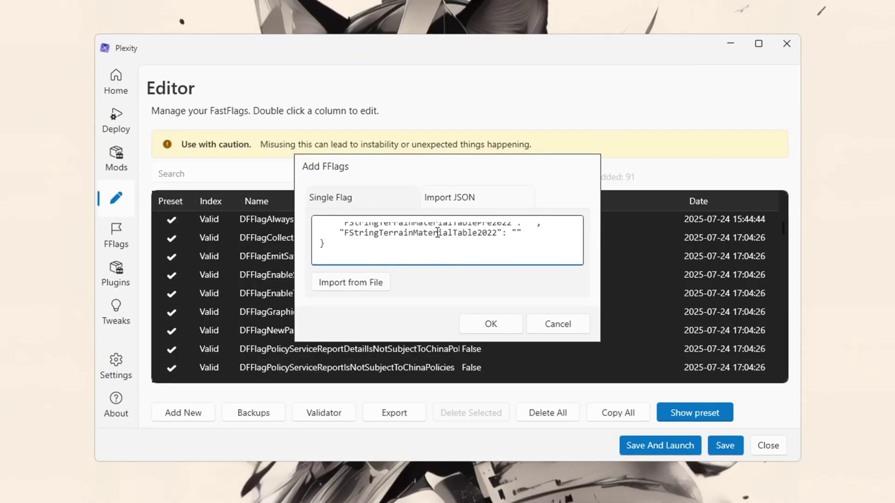
{"action": "scroll", "coordinate": [461, 245], "scroll_direction": "up", "scroll_amount": 5}
{"action": "left_click", "coordinate": [491, 326]}
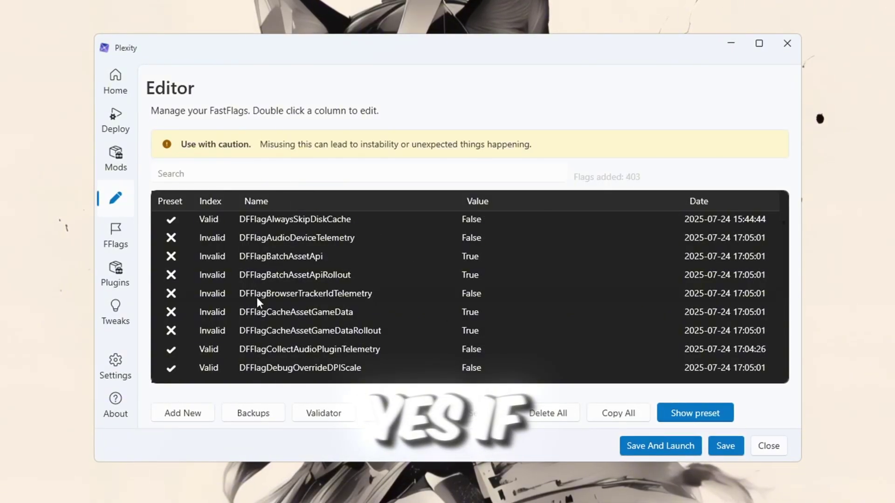
{"action": "scroll", "coordinate": [419, 291], "scroll_direction": "down", "scroll_amount": 5}
{"action": "scroll", "coordinate": [420, 291], "scroll_direction": "down", "scroll_amount": 20}
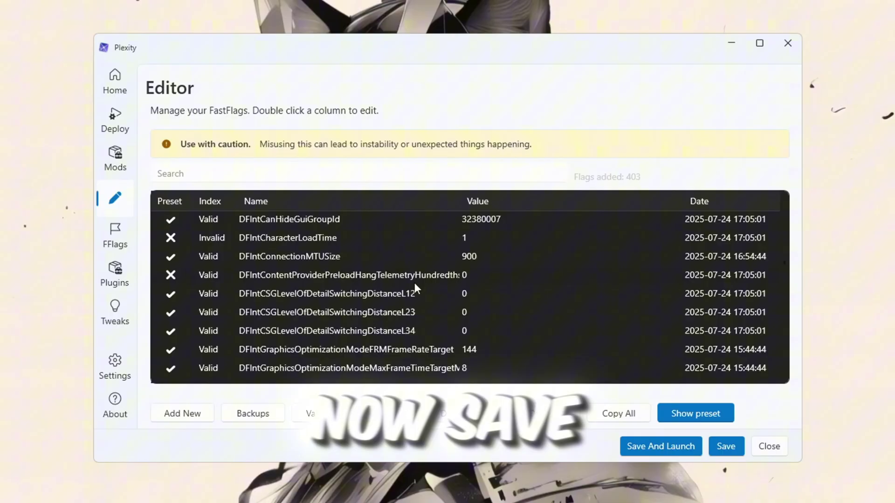
{"action": "left_click", "coordinate": [729, 450]}
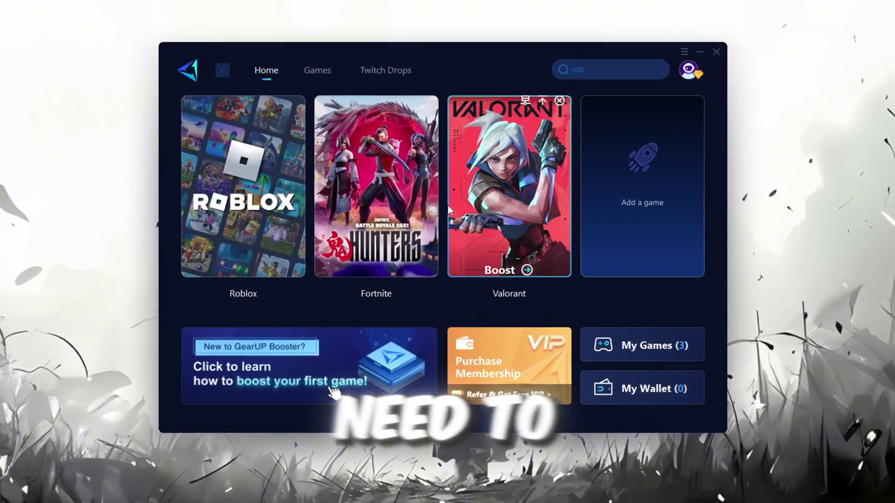
Step: In GearUP Booster, open the account profile and browse the catalogue of popular games available for boosting
{"action": "left_click", "coordinate": [691, 68]}
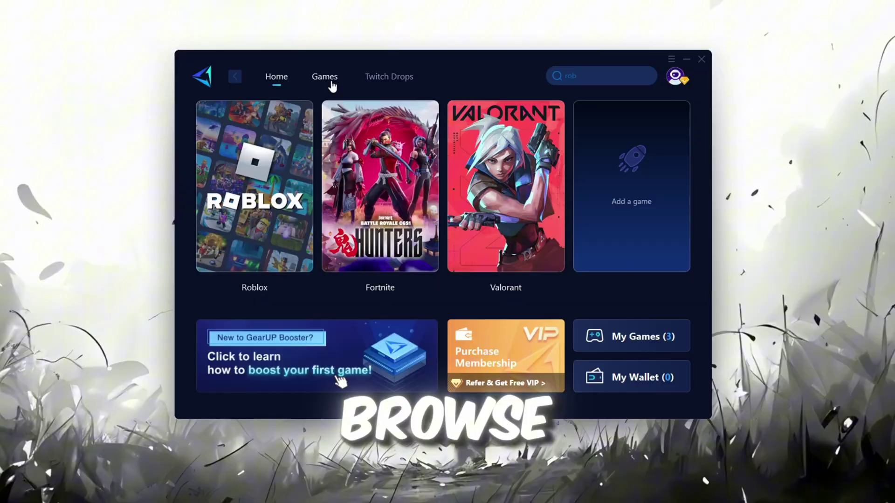
{"action": "left_click", "coordinate": [328, 79]}
{"action": "scroll", "coordinate": [401, 205], "scroll_direction": "down", "scroll_amount": 6}
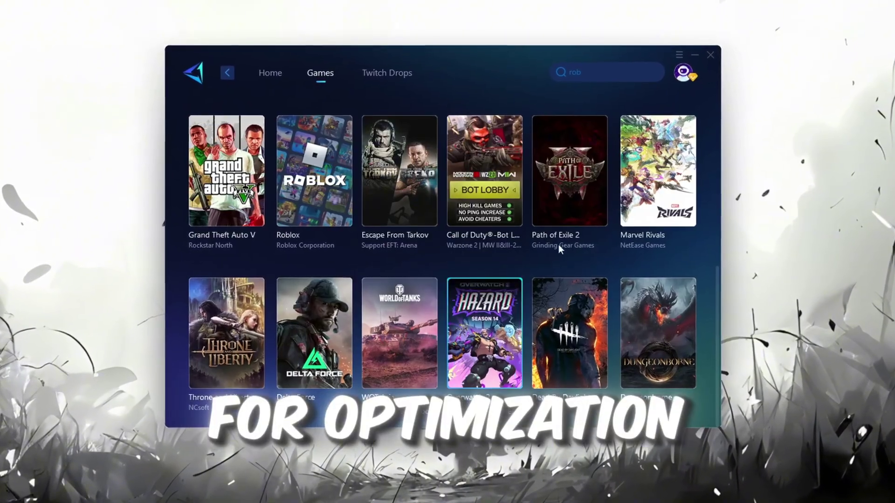
{"action": "scroll", "coordinate": [462, 210], "scroll_direction": "up", "scroll_amount": 6}
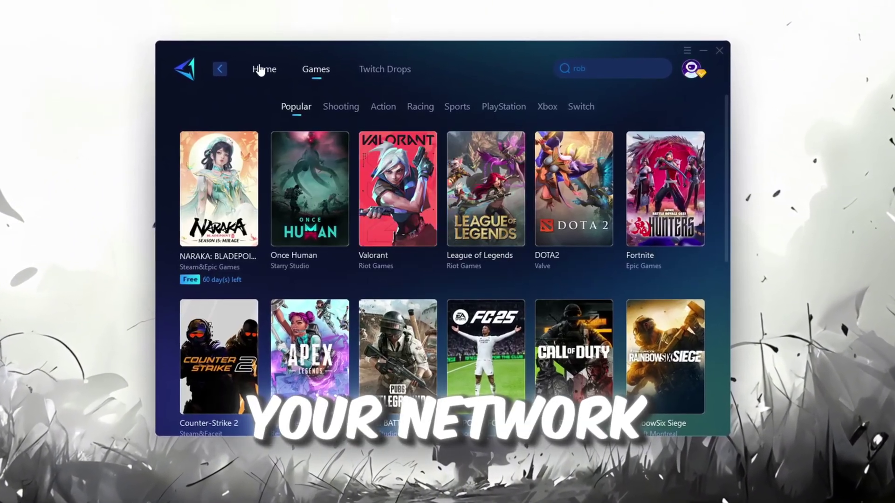
Step: Return to the home games list and start boosting Roblox
{"action": "left_click", "coordinate": [268, 73]}
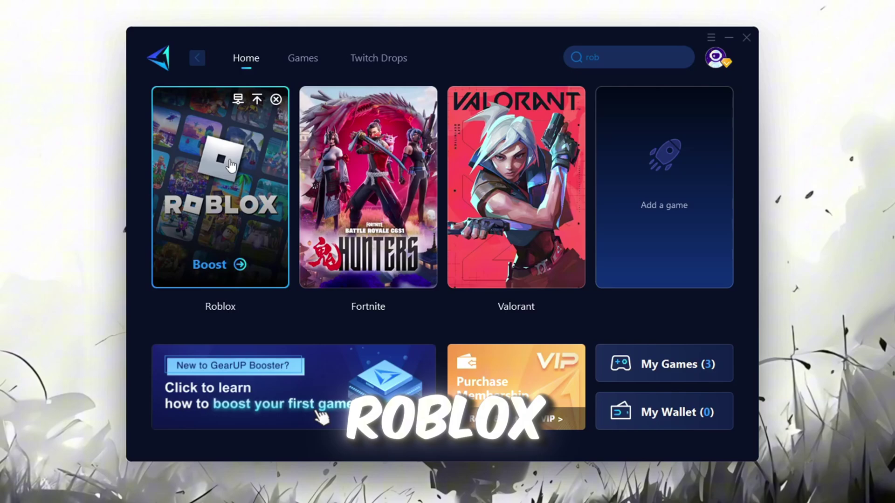
{"action": "left_click", "coordinate": [208, 266]}
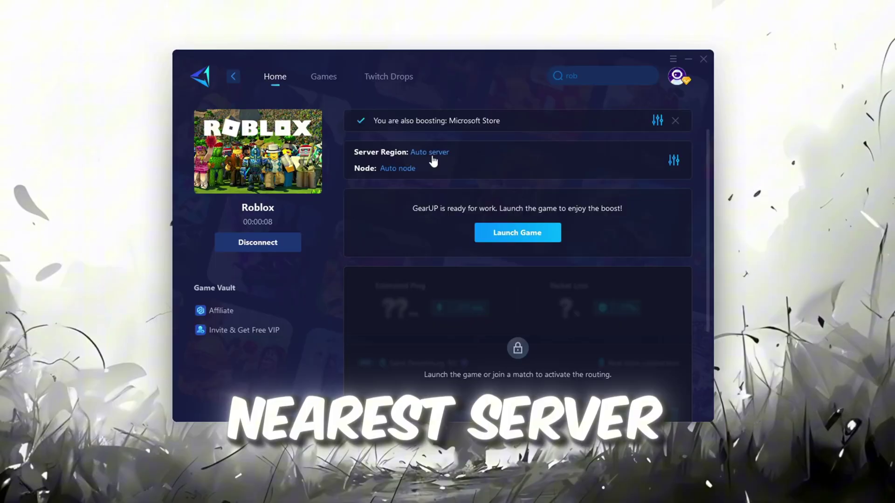
Step: Examine the server regions and nodes offered for the Roblox boost without choosing one, and close the GearUP Booster window
{"action": "left_click", "coordinate": [429, 153]}
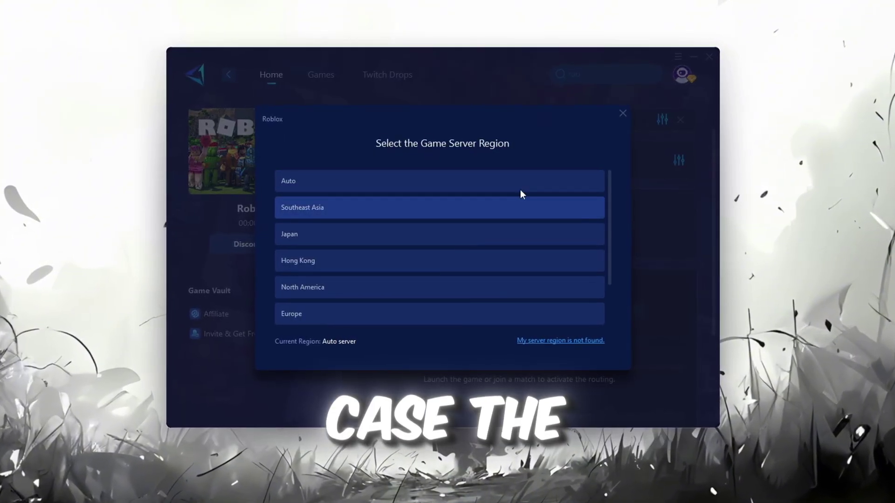
{"action": "scroll", "coordinate": [624, 253], "scroll_direction": "down", "scroll_amount": 2}
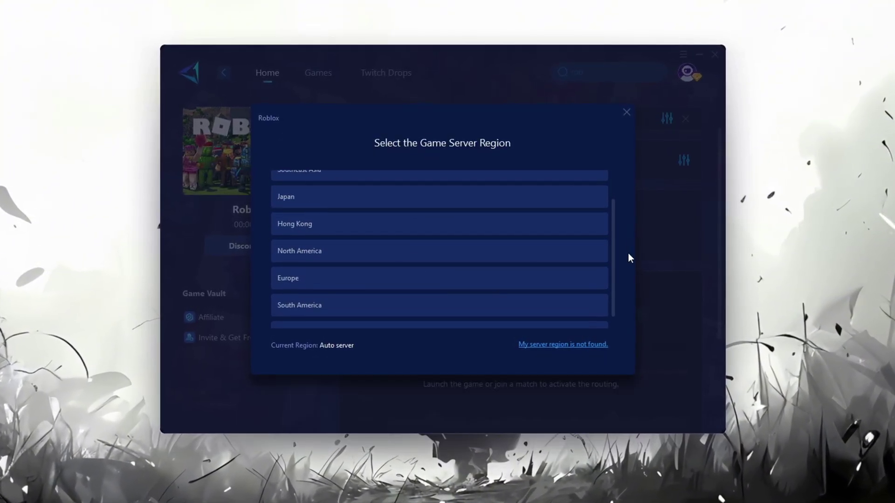
{"action": "left_click", "coordinate": [626, 112]}
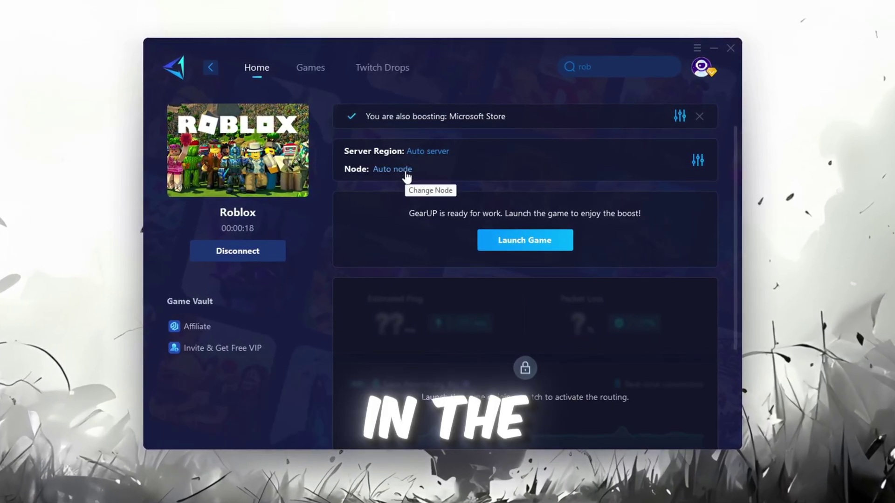
{"action": "left_click", "coordinate": [404, 169]}
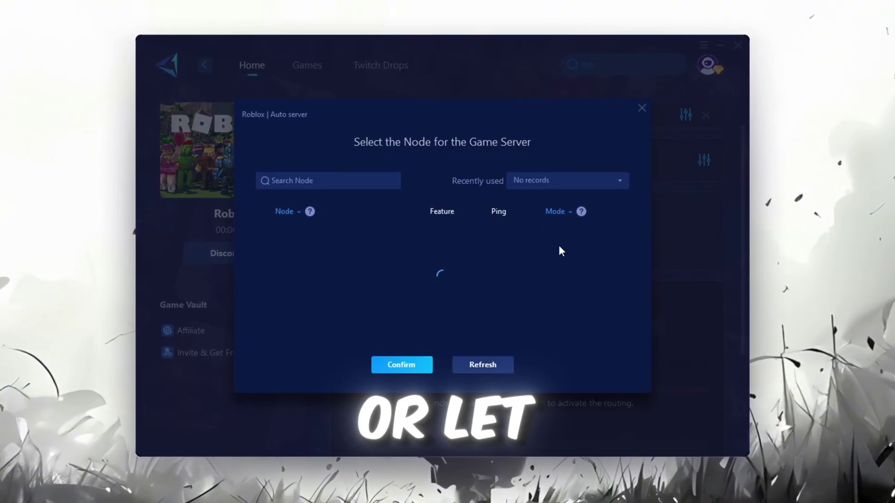
{"action": "scroll", "coordinate": [448, 261], "scroll_direction": "down", "scroll_amount": 3}
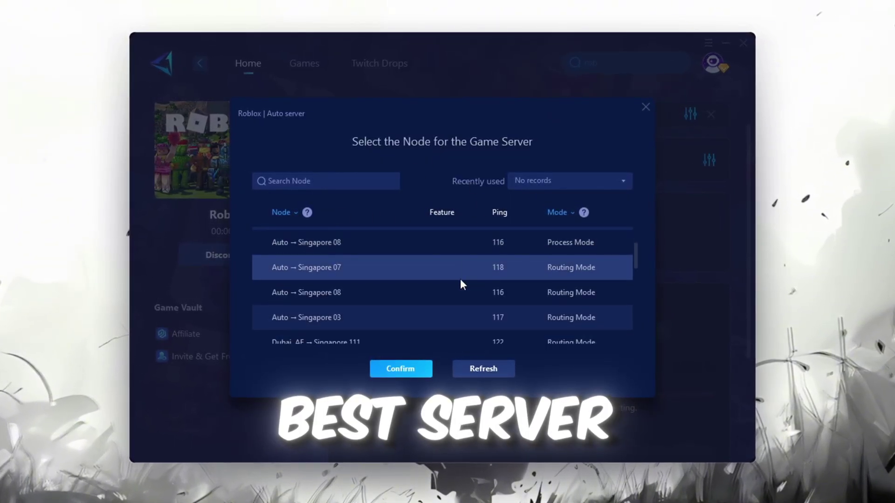
{"action": "left_click", "coordinate": [645, 108]}
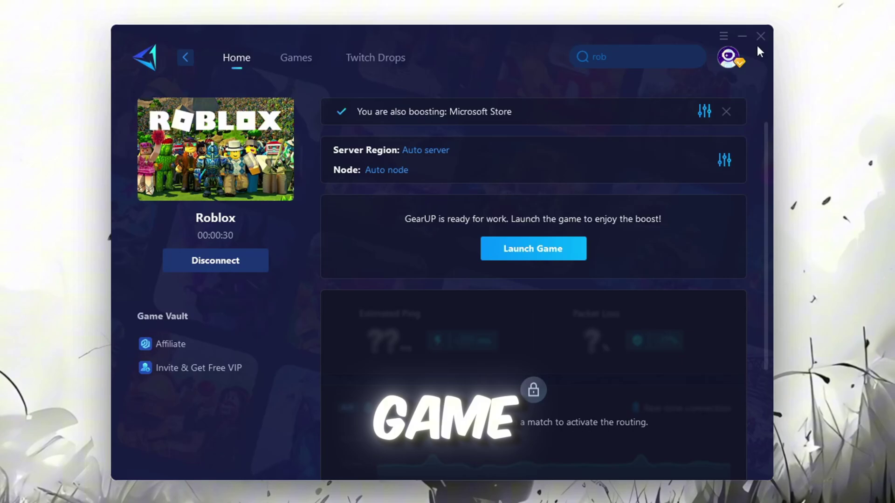
{"action": "left_click", "coordinate": [762, 36]}
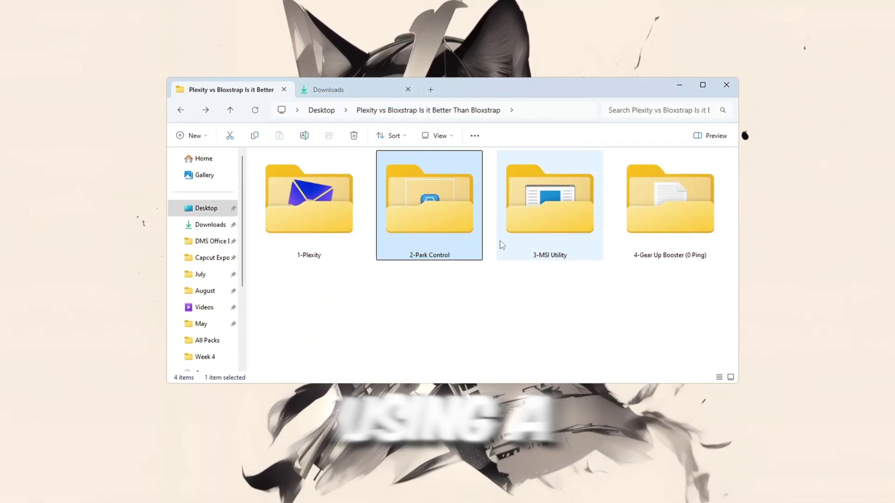
Step: Launch ParkControl from the 2-Park Control folder or Windows search and select the Bitsum Highest Performance power profile
{"action": "double_click", "coordinate": [451, 259]}
{"action": "key", "text": "super"}
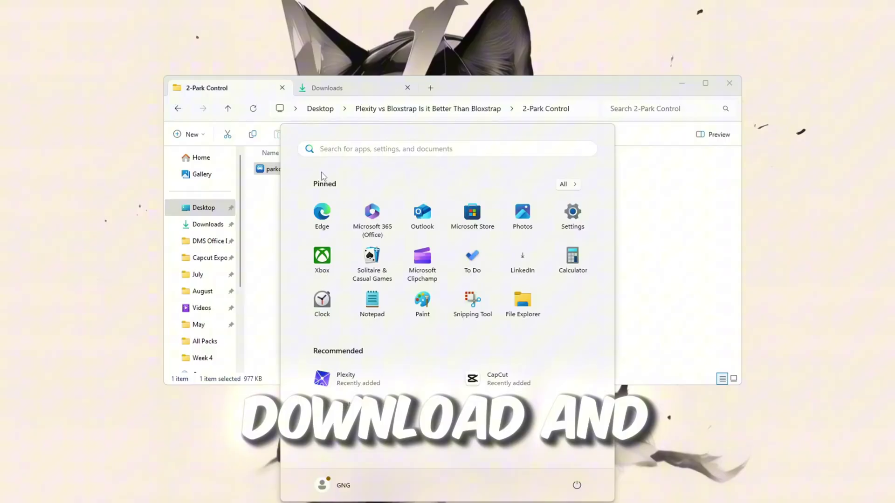
{"action": "type", "text": "pa"}
{"action": "double_click", "coordinate": [323, 169]}
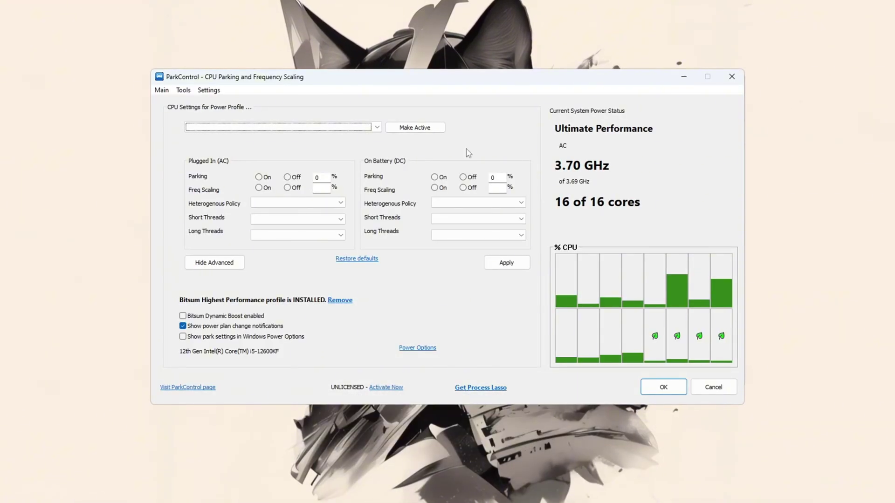
{"action": "left_click", "coordinate": [376, 127]}
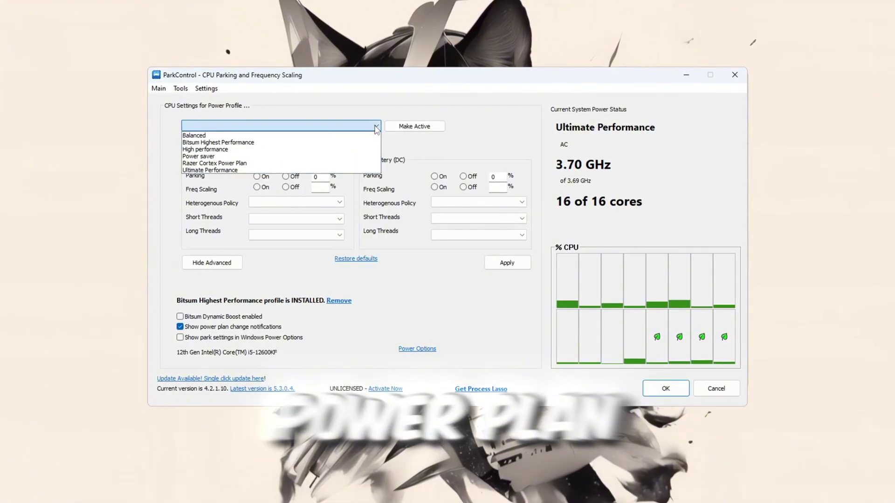
{"action": "left_click", "coordinate": [221, 141]}
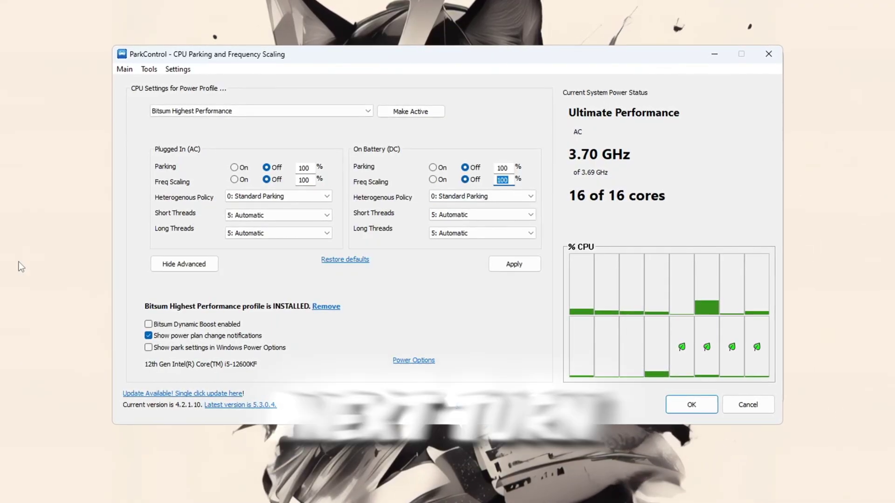
Step: Try to enable Bitsum Dynamic Boost with Bitsum Highest Performance for both active and idle use
{"action": "left_click", "coordinate": [146, 325]}
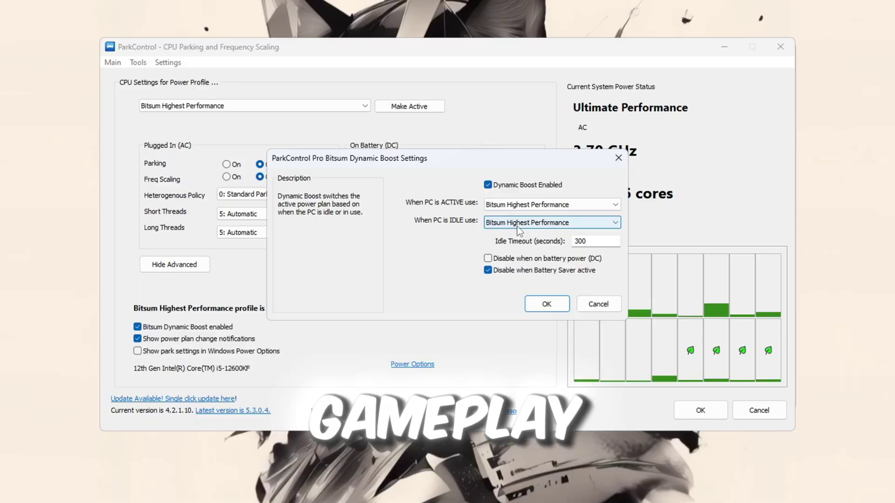
{"action": "left_click", "coordinate": [598, 303]}
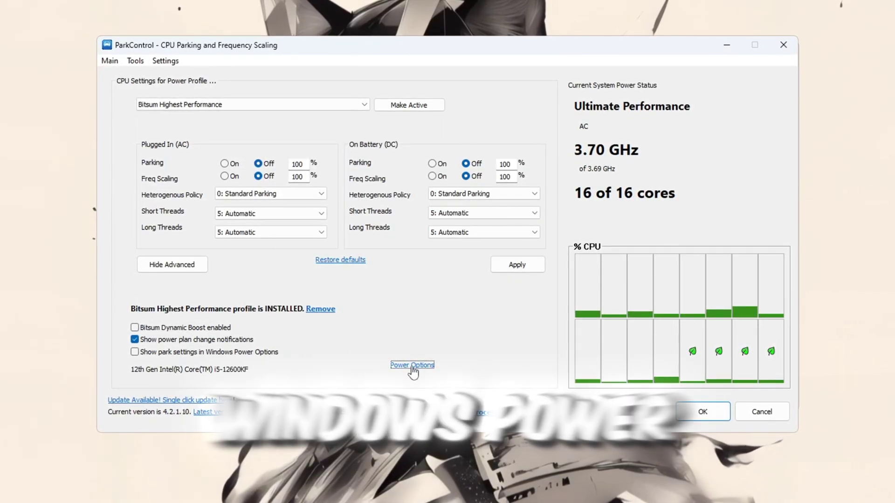
Step: Open Windows Power Options from ParkControl, use Bitsum Highest Performance as the active plan, and close the window
{"action": "left_click", "coordinate": [413, 366]}
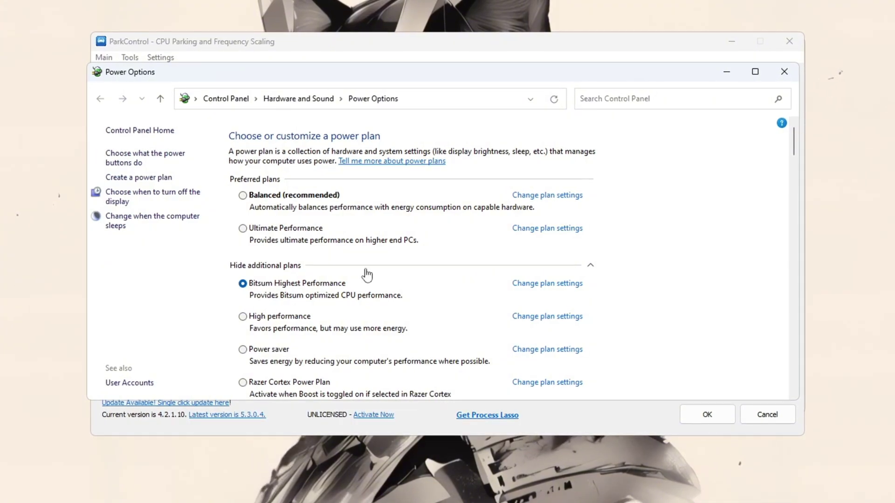
{"action": "left_click", "coordinate": [789, 78]}
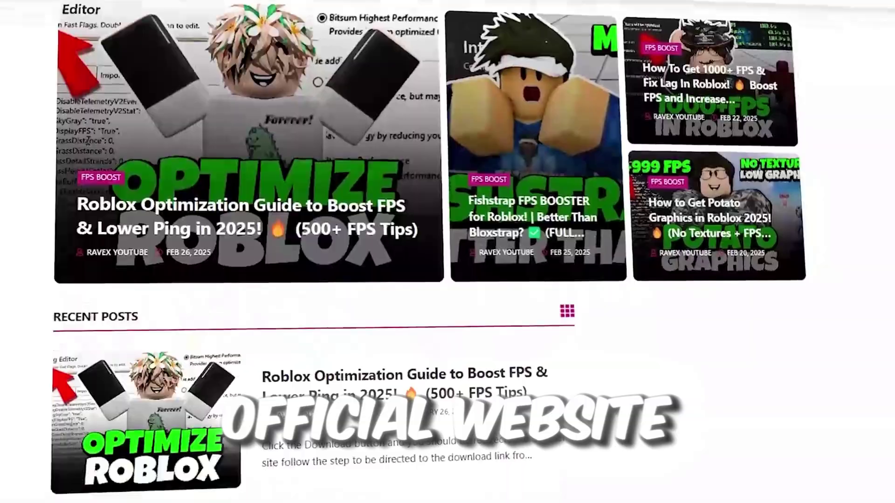
{"action": "scroll", "coordinate": [448, 252], "scroll_direction": "down", "scroll_amount": 6}
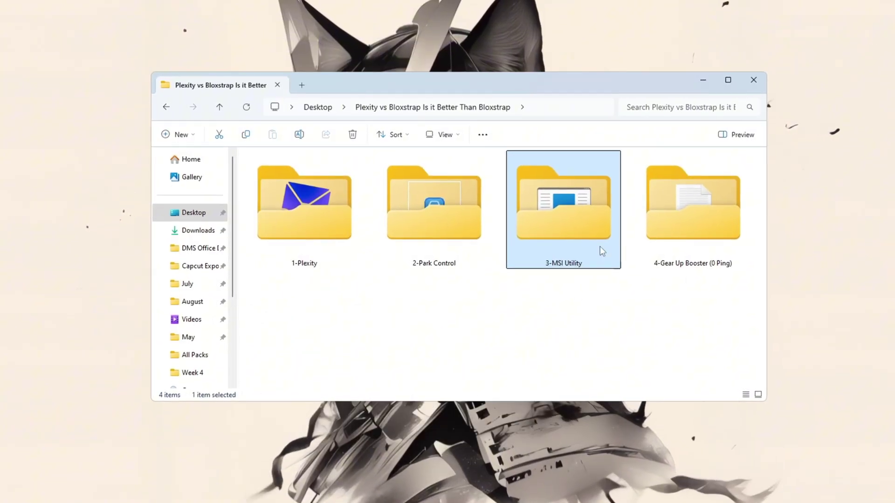
Step: Open the 3-MSI Utility folder, run MSI Mode Utility 3.0.exe as administrator, and put the File Explorer window away
{"action": "double_click", "coordinate": [600, 247]}
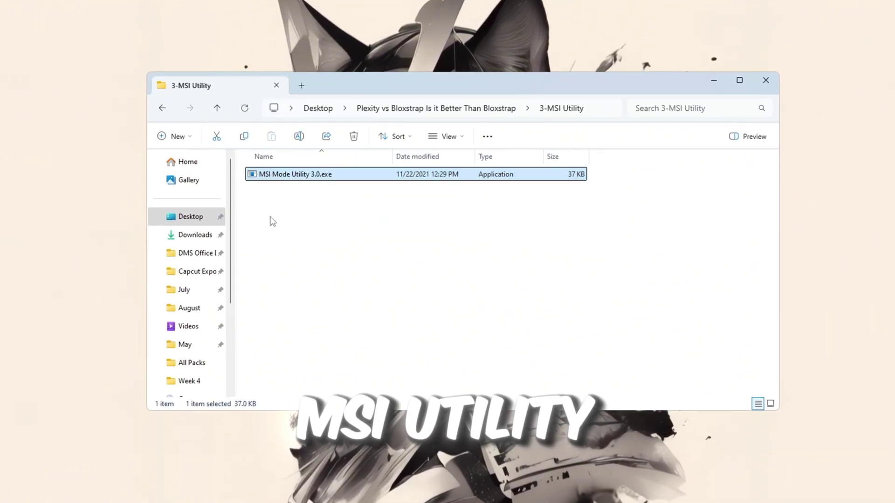
{"action": "right_click", "coordinate": [311, 178]}
{"action": "left_click", "coordinate": [364, 249]}
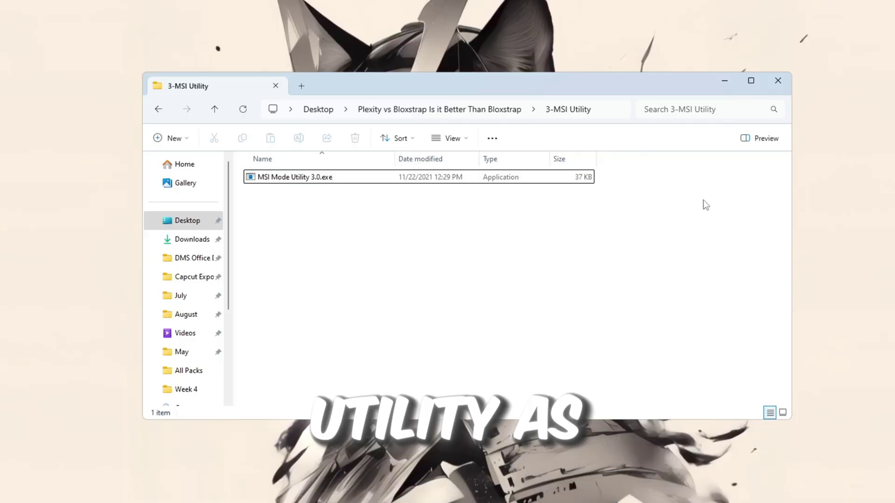
{"action": "left_click", "coordinate": [721, 81]}
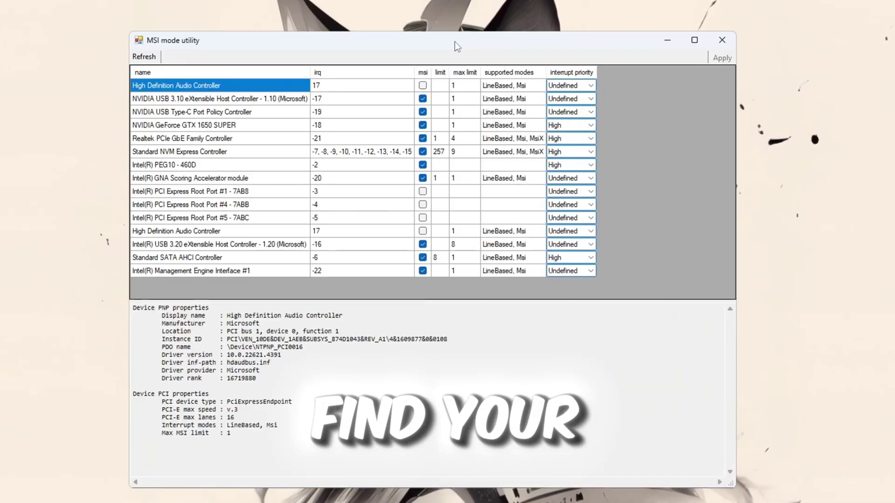
Step: Set the interrupt priority of the NVIDIA GeForce GTX 1650 SUPER to High in the MSI mode utility
{"action": "left_click", "coordinate": [263, 127]}
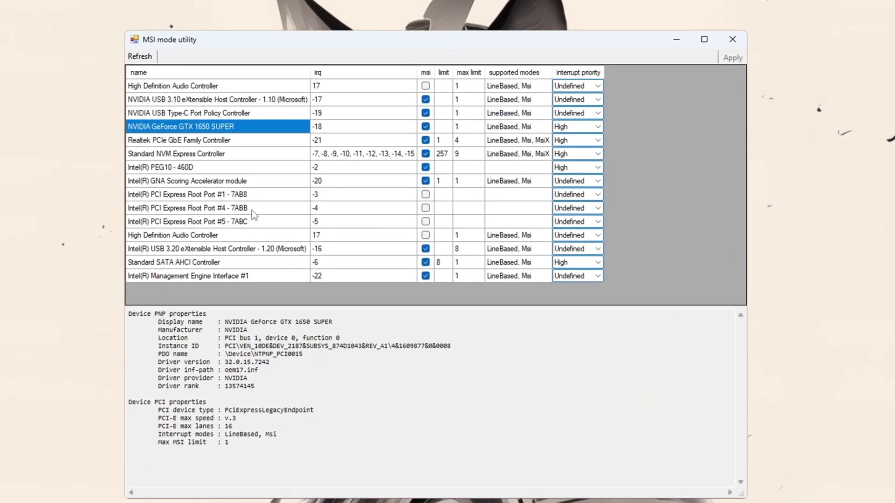
{"action": "left_click", "coordinate": [589, 127]}
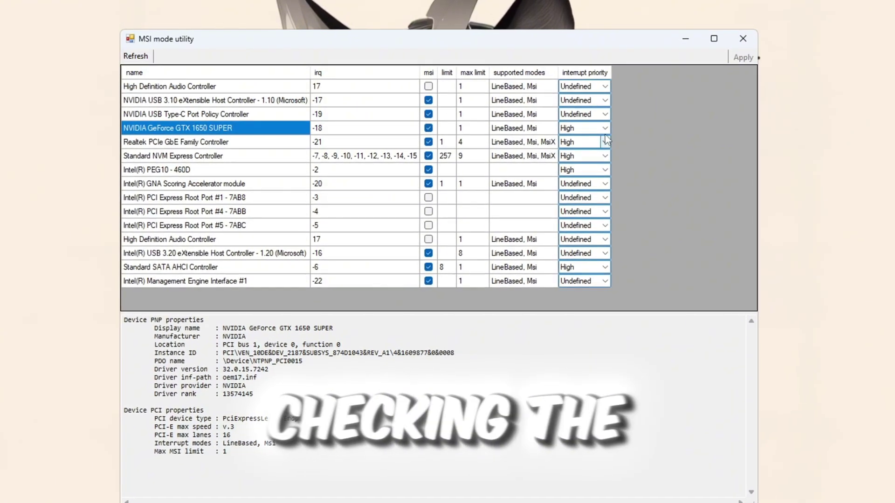
{"action": "left_click", "coordinate": [601, 165]}
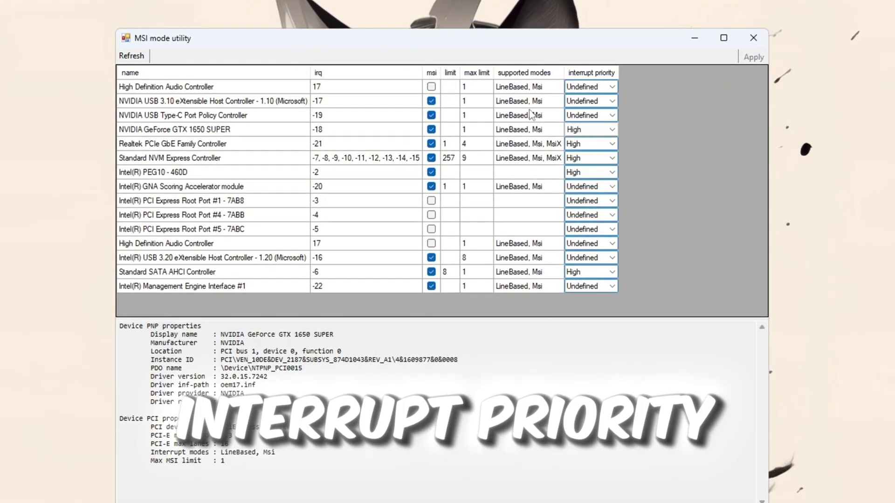
{"action": "left_click", "coordinate": [603, 129]}
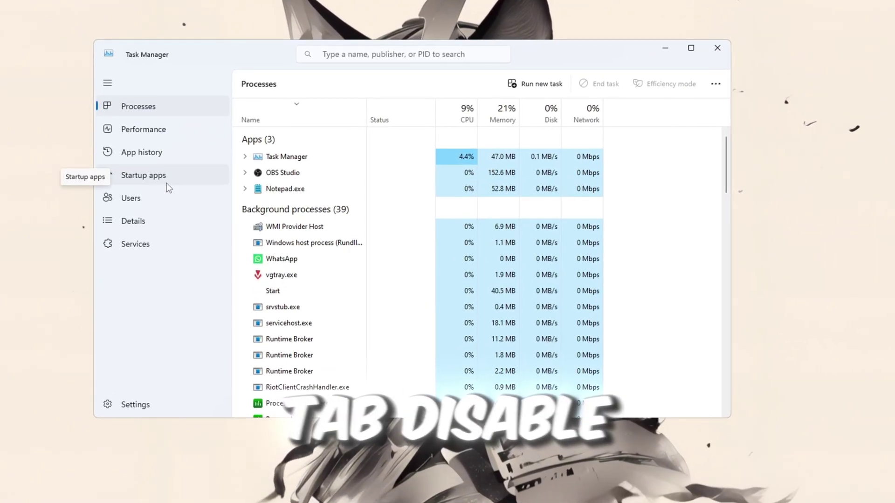
Step: In Task Manager, show the startup apps and review which ones are enabled or disabled
{"action": "left_click", "coordinate": [149, 174]}
{"action": "scroll", "coordinate": [345, 182], "scroll_direction": "down", "scroll_amount": 3}
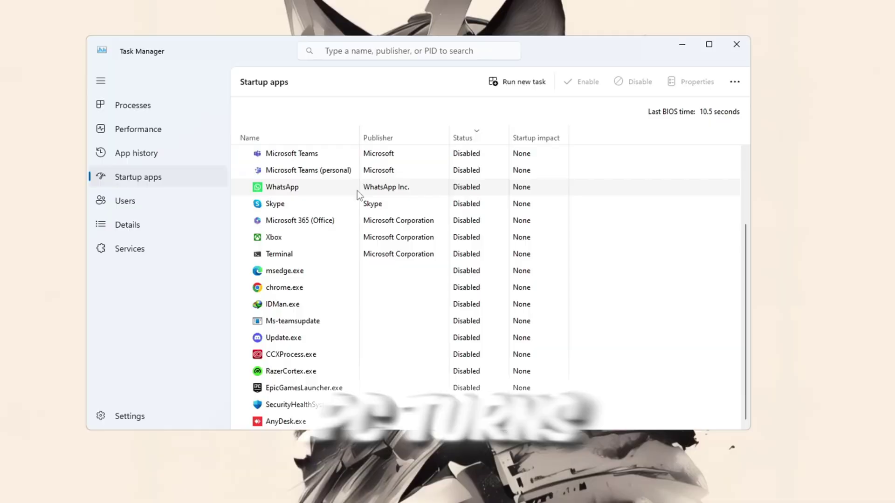
{"action": "scroll", "coordinate": [359, 196], "scroll_direction": "up", "scroll_amount": 3}
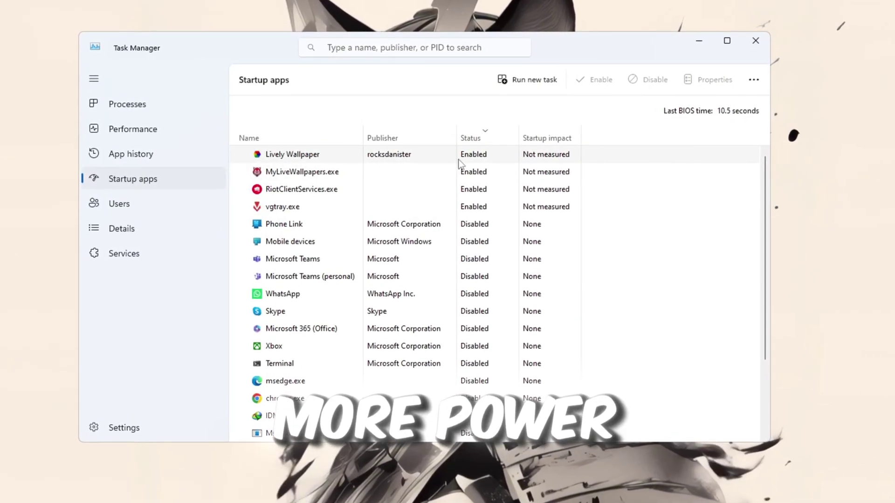
Step: Check the disable option for the enabled startup apps MyLiveWallpapers.exe, RiotClientServices.exe and vgtray.exe
{"action": "right_click", "coordinate": [453, 171]}
{"action": "left_click", "coordinate": [403, 180]}
{"action": "right_click", "coordinate": [511, 174]}
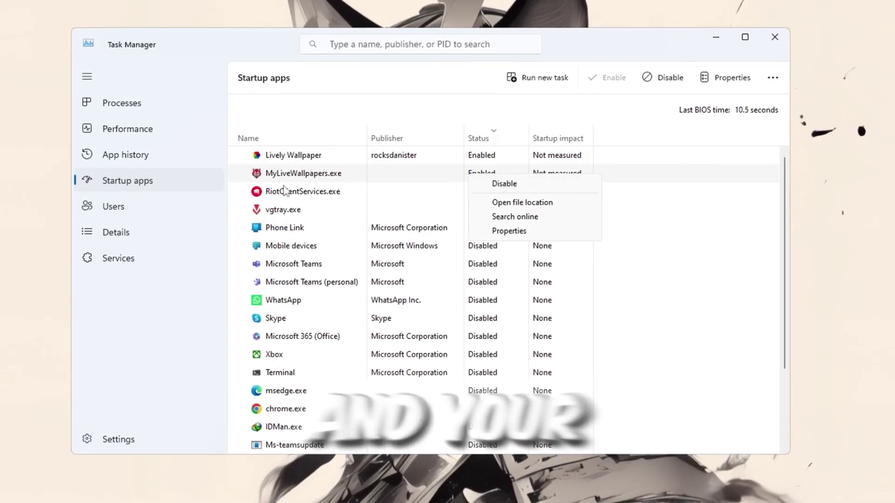
{"action": "left_click", "coordinate": [479, 189]}
{"action": "right_click", "coordinate": [479, 189]}
{"action": "left_click", "coordinate": [482, 211]}
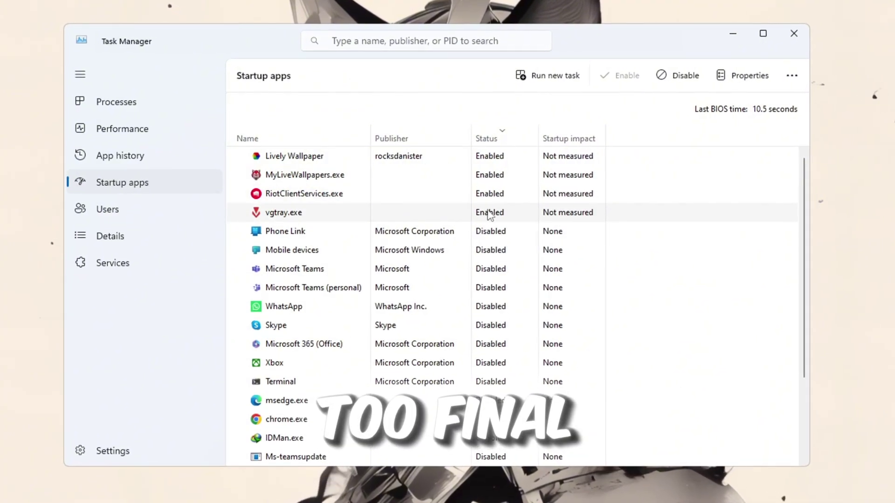
{"action": "right_click", "coordinate": [485, 210]}
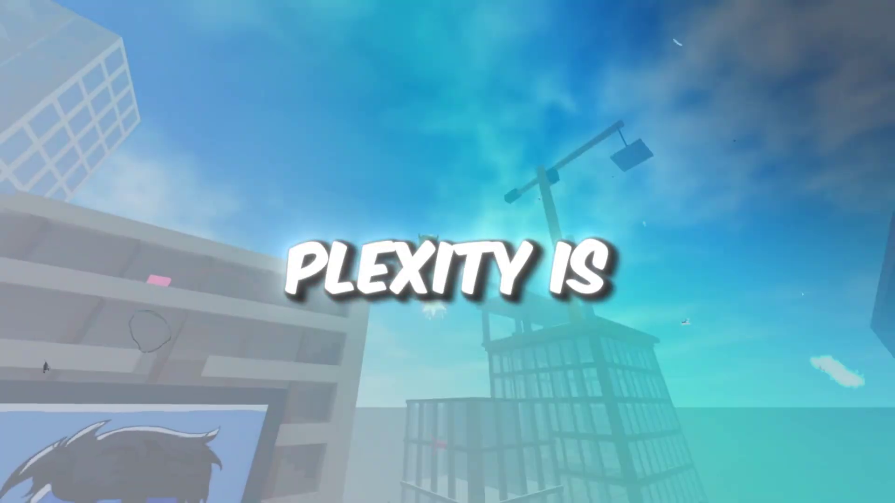